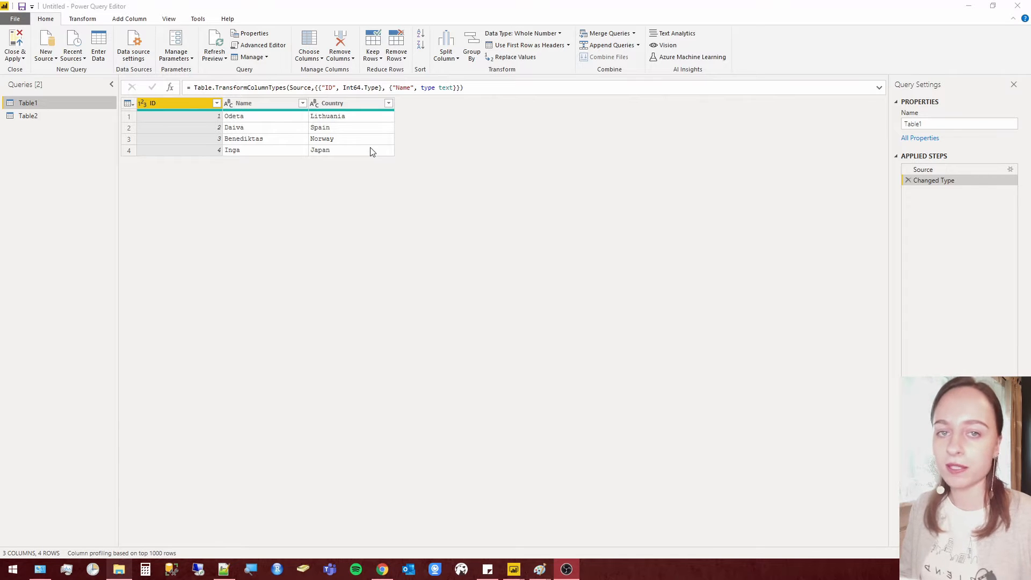
- Compare the contents of Table1 and Table2, and view their matching IDs in the Tables.png picture
left_click(63, 117)
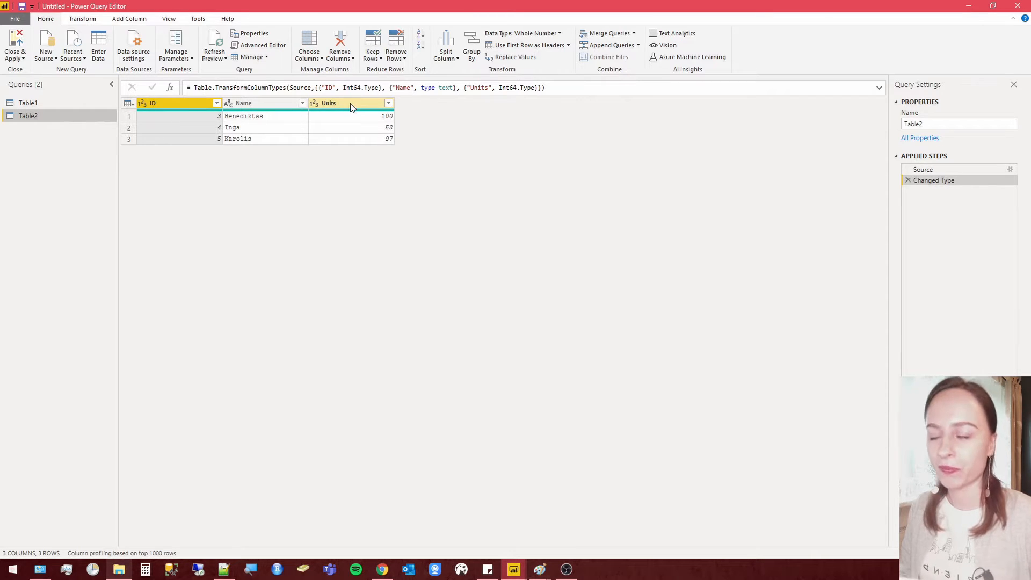
left_click(74, 107)
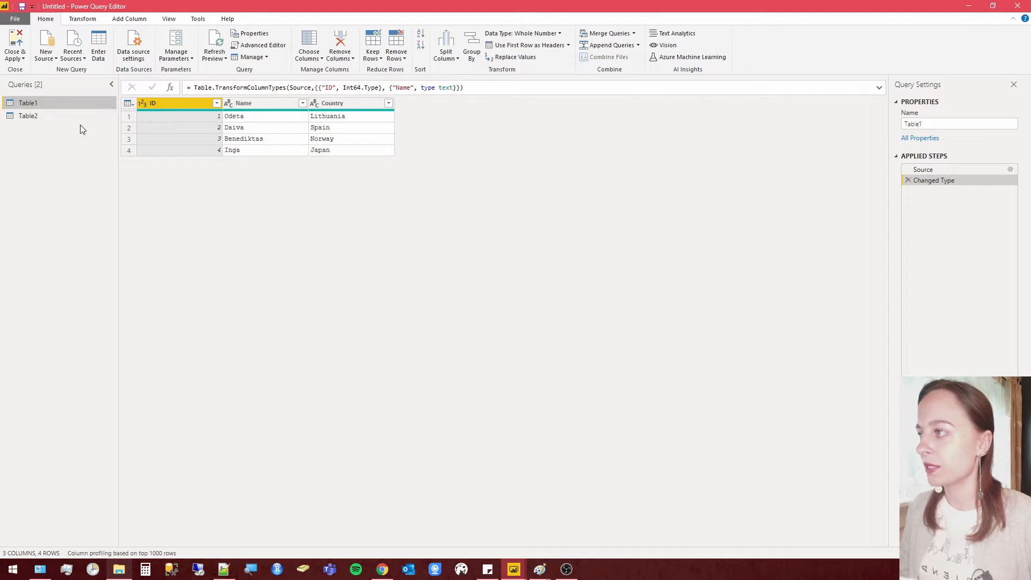
left_click(73, 116)
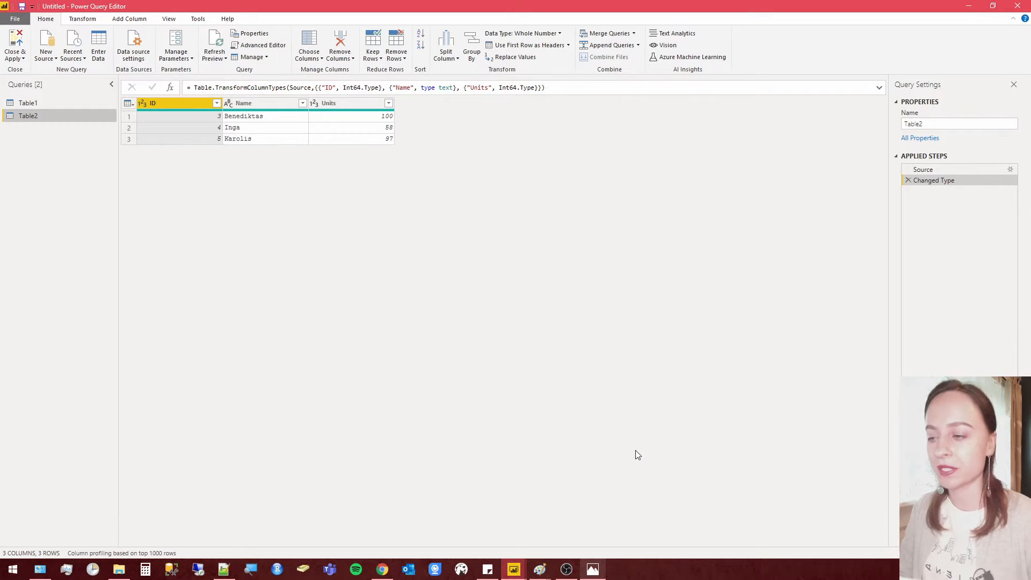
left_click(593, 569)
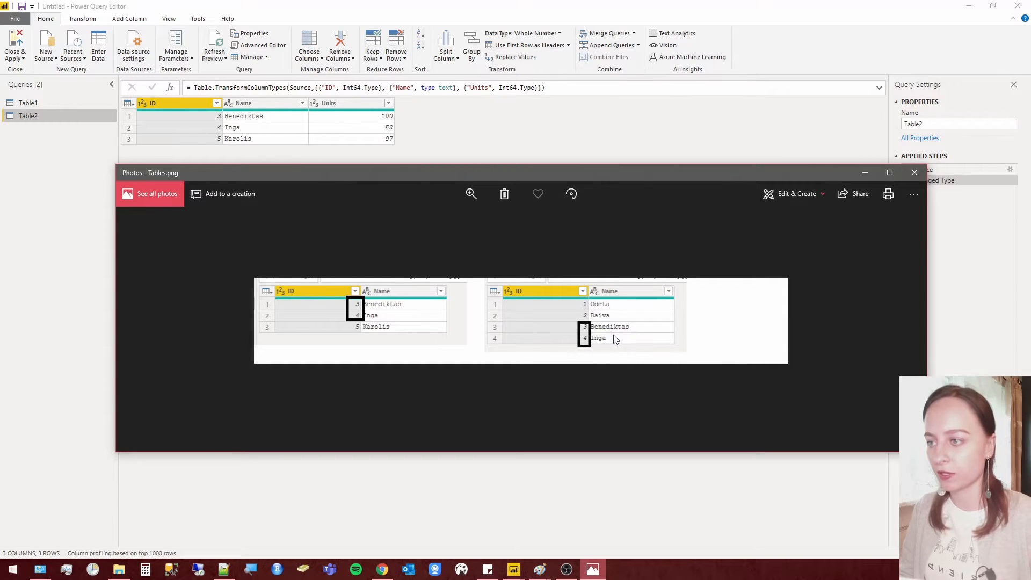
left_click(865, 174)
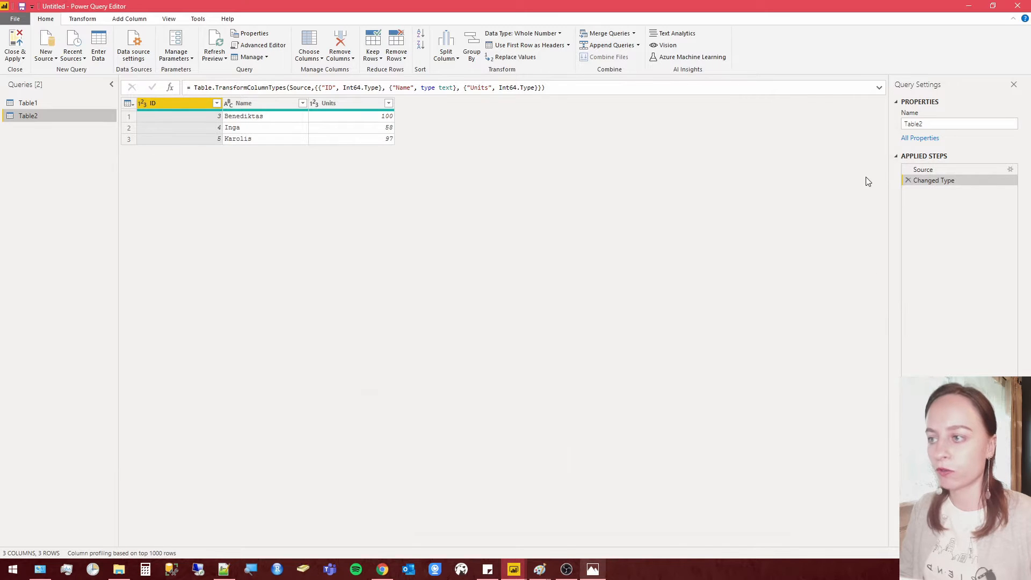
- Close the query editor applying the changes, and show the data model in Power BI Desktop
left_click(17, 40)
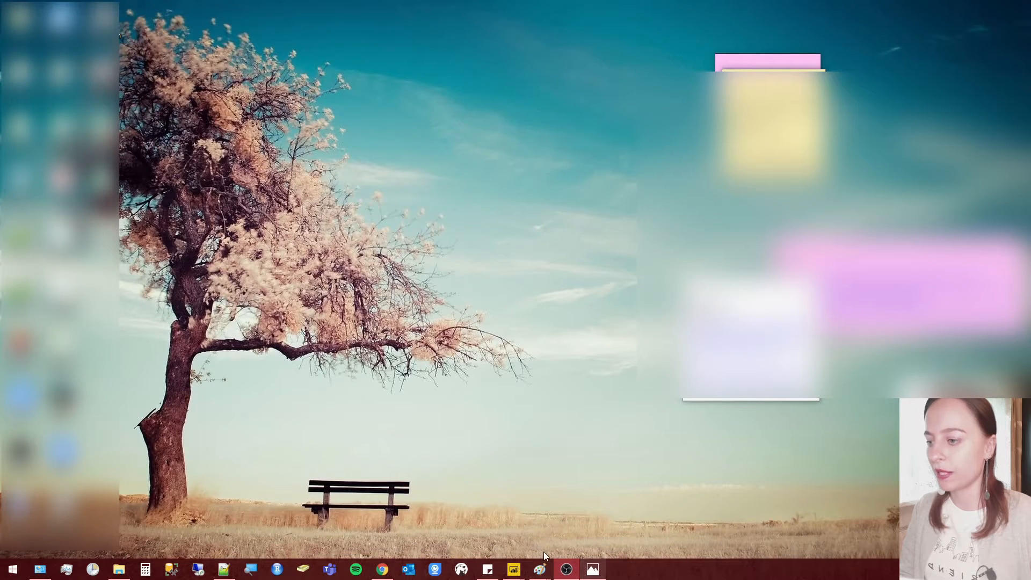
left_click(514, 569)
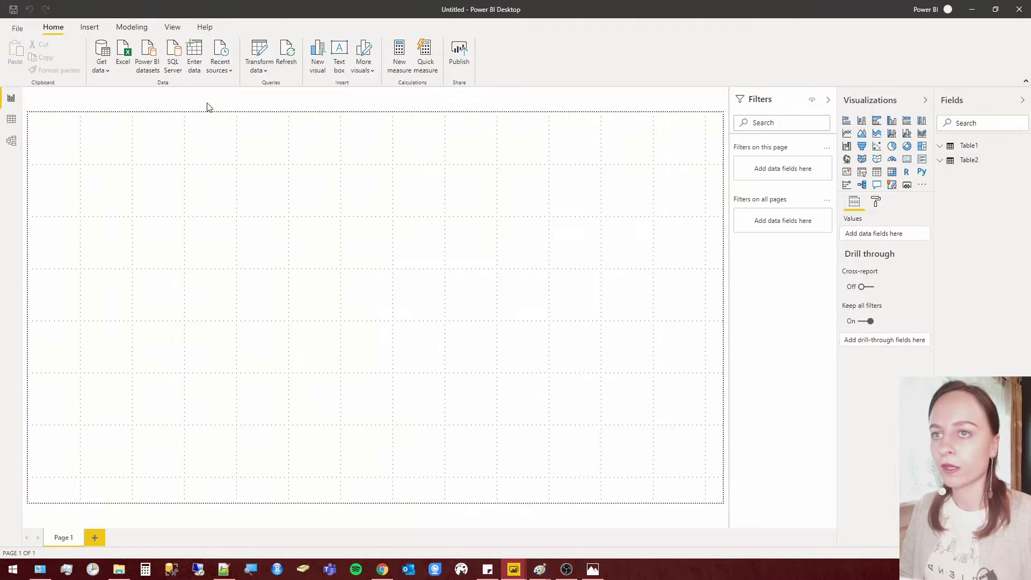
left_click(12, 141)
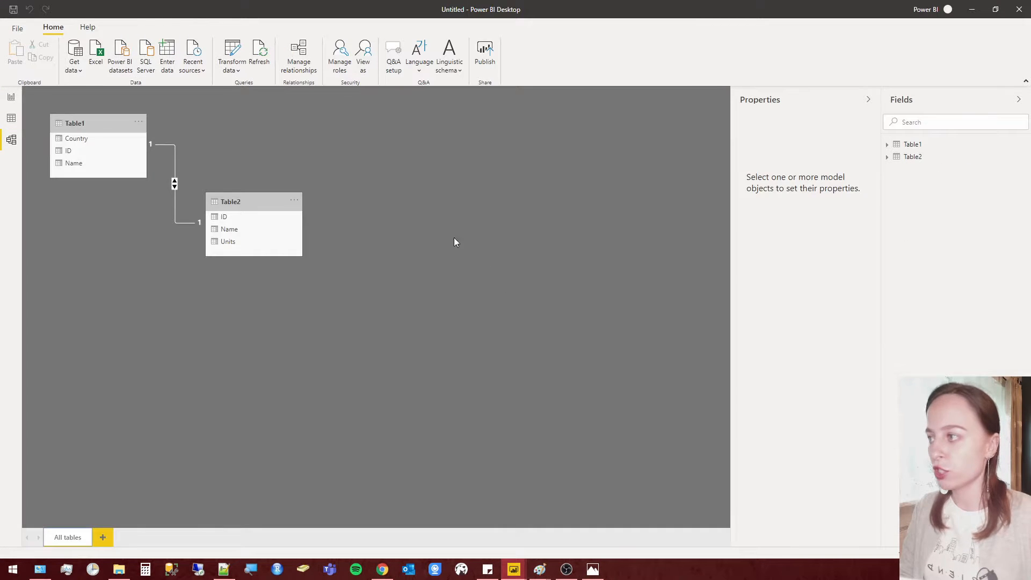
- Inspect the cardinality and cross filter direction of the relationship between Table1 and Table2, keeping the settings
double_click(174, 184)
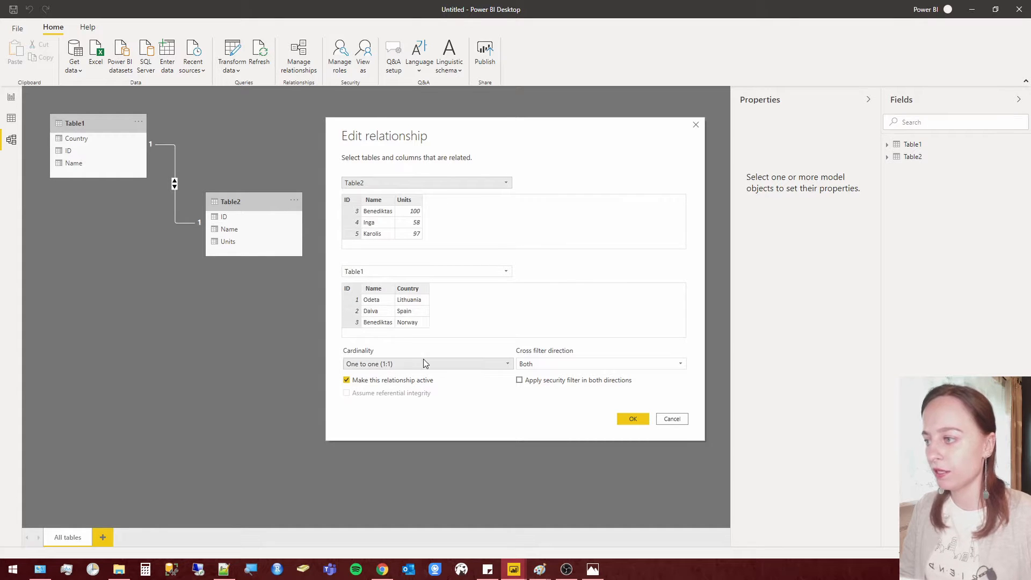
left_click(604, 369)
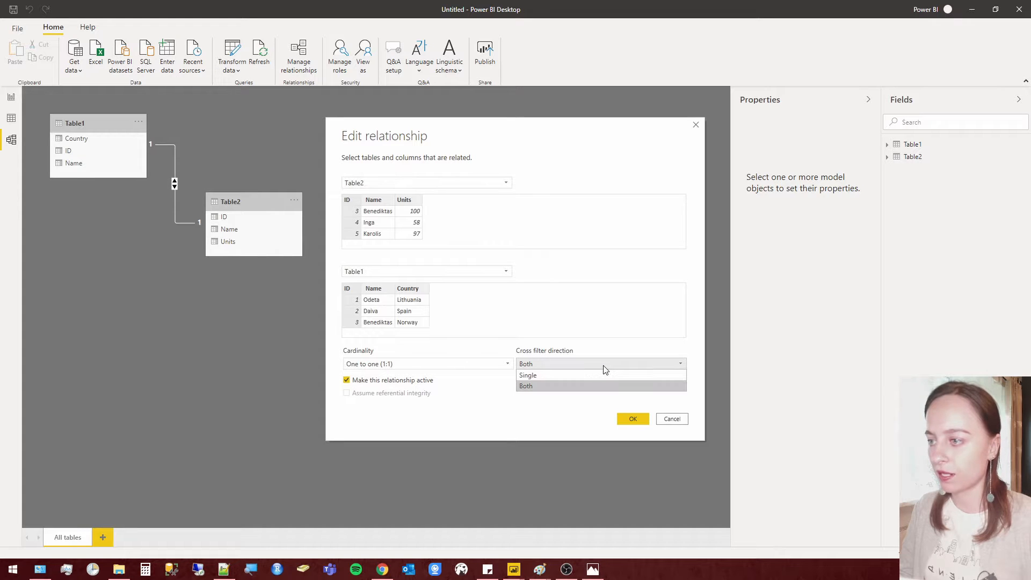
left_click(604, 369)
left_click(634, 419)
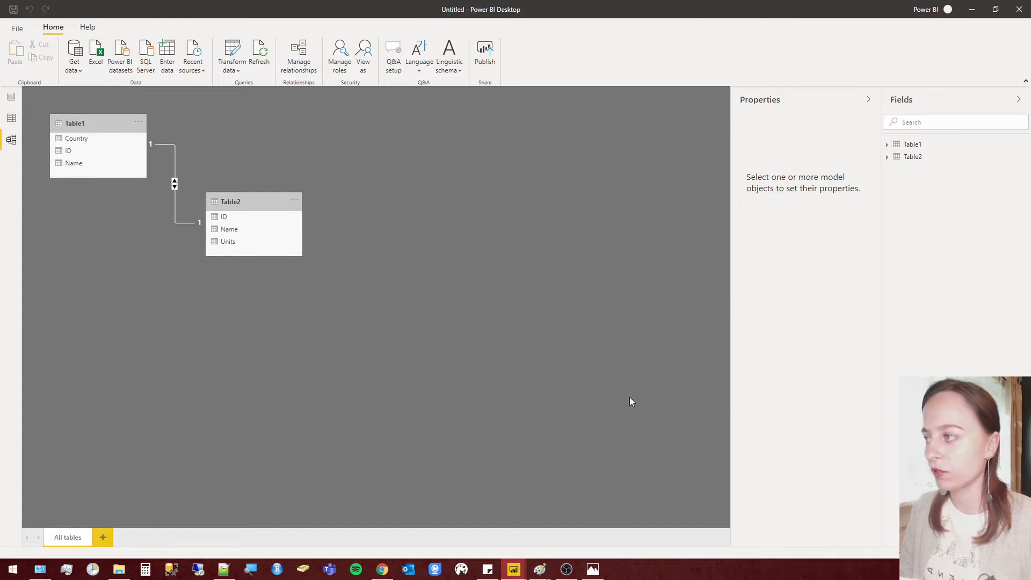
- Build a table visual on the report page with Name and Country from Table1 and Units from Table2
left_click(11, 98)
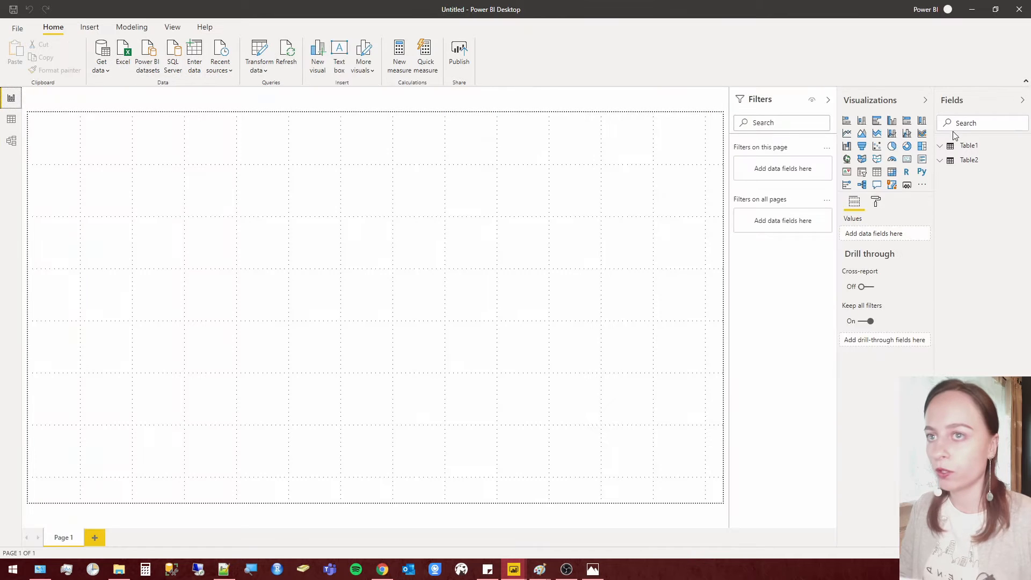
left_click(970, 145)
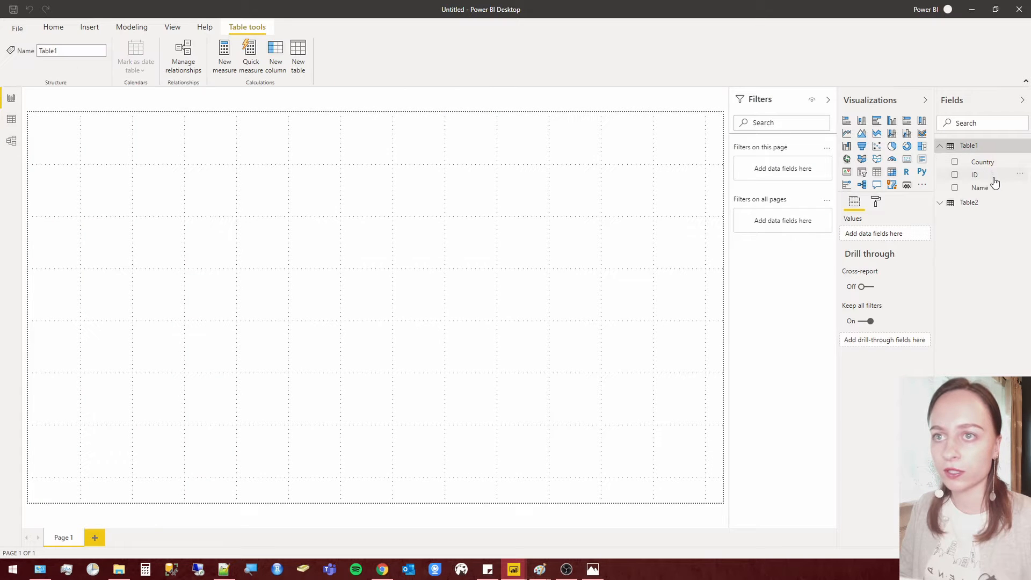
left_click_drag(983, 188, 376, 239)
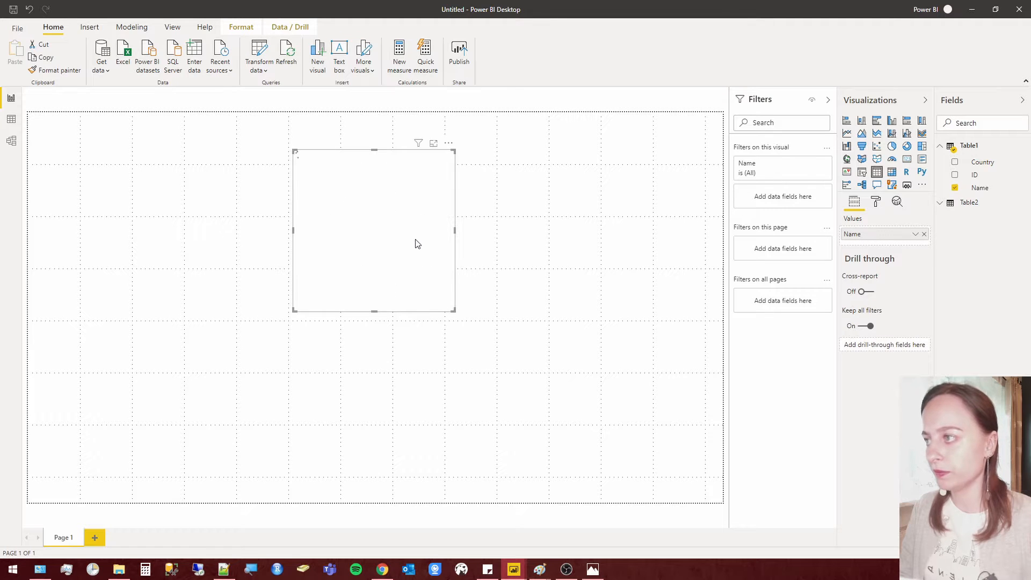
left_click(941, 203)
left_click_drag(982, 162, 359, 260)
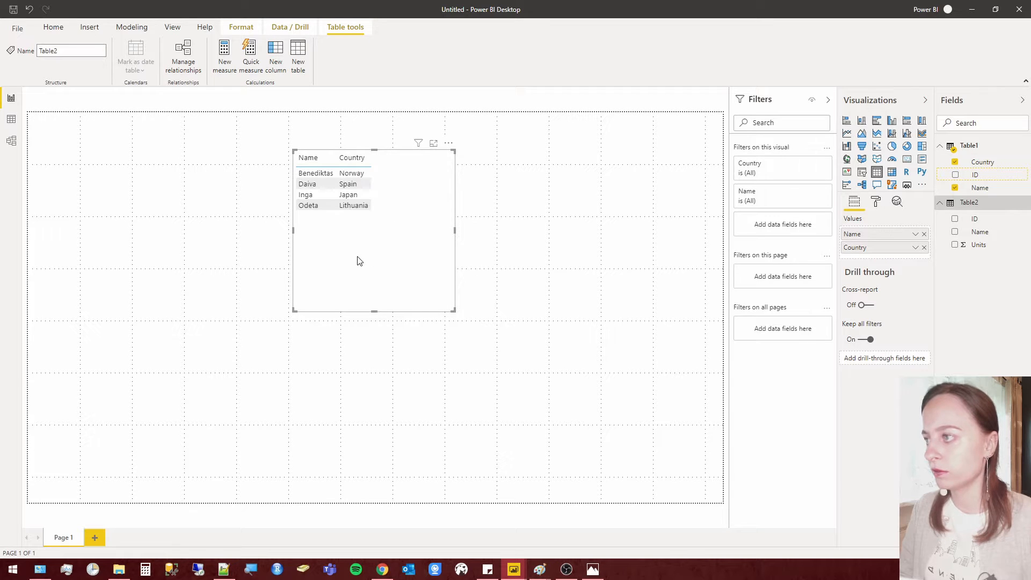
left_click_drag(867, 261, 391, 260)
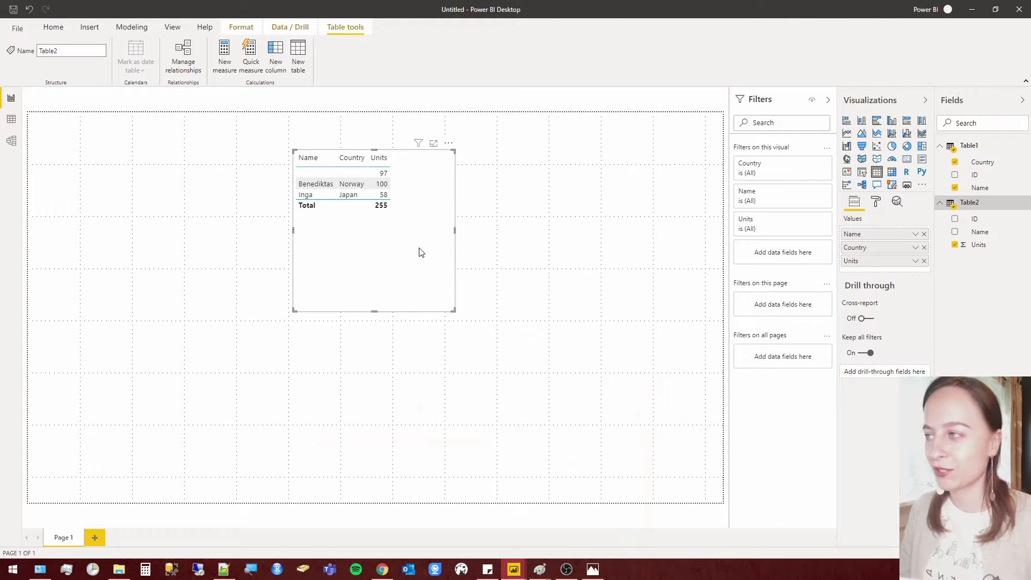
- Recheck the Table1–Table2 relationship in the data model and return to the report page
left_click(14, 142)
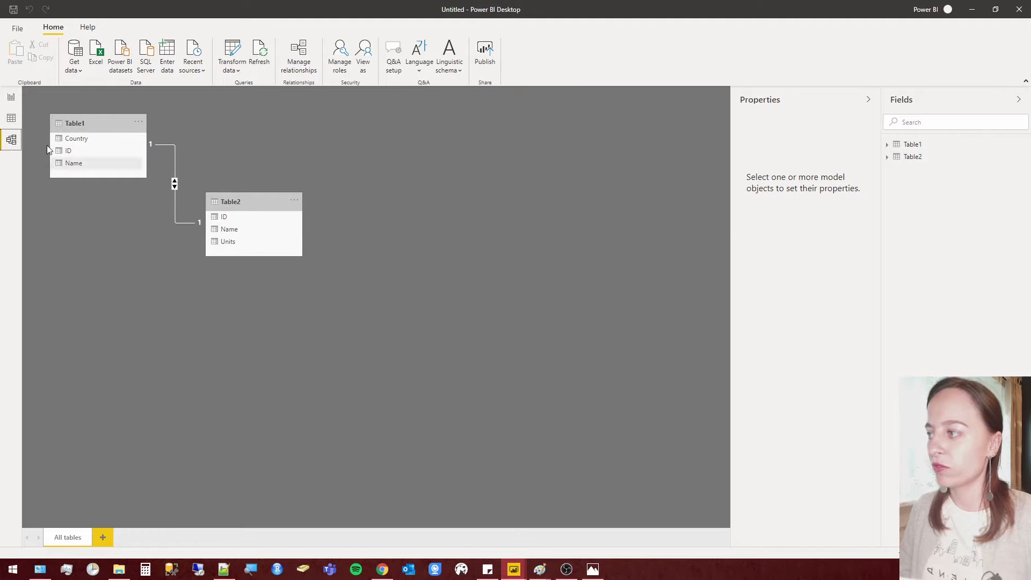
left_click(13, 98)
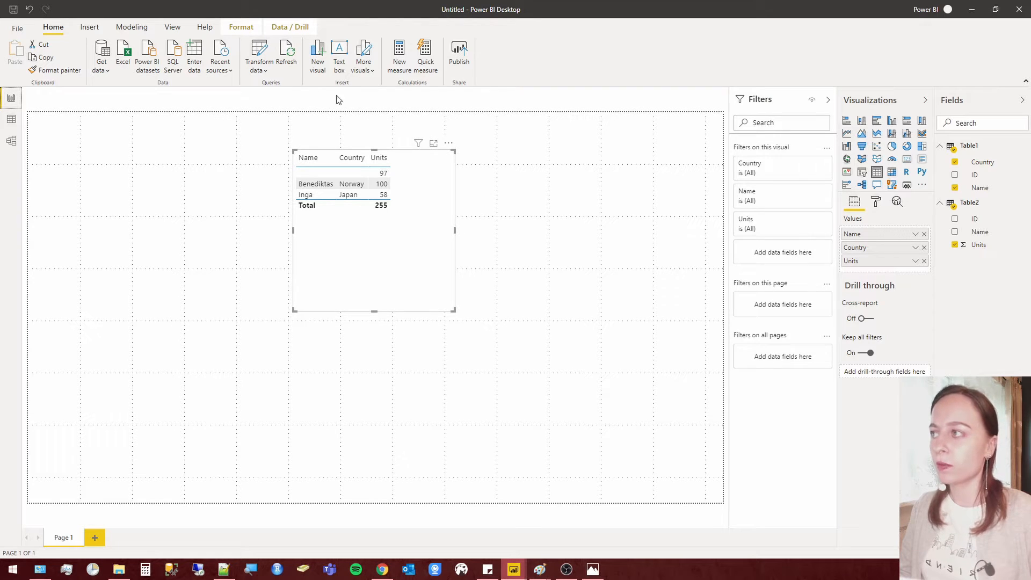
- Reopen the Power Query Editor and set up a merge as a new query of Table1 with Table2, matched on ID
left_click(260, 52)
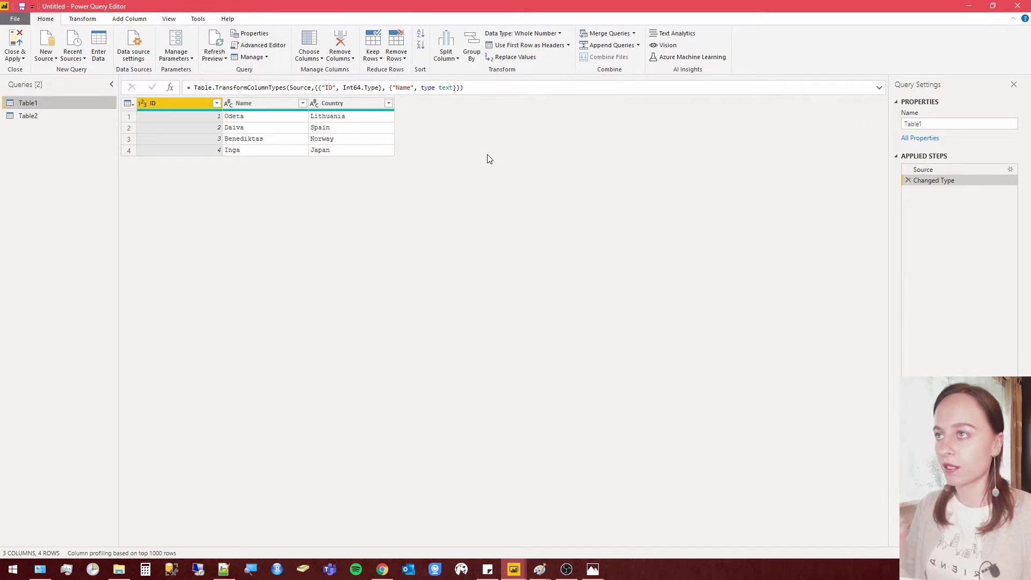
left_click(635, 34)
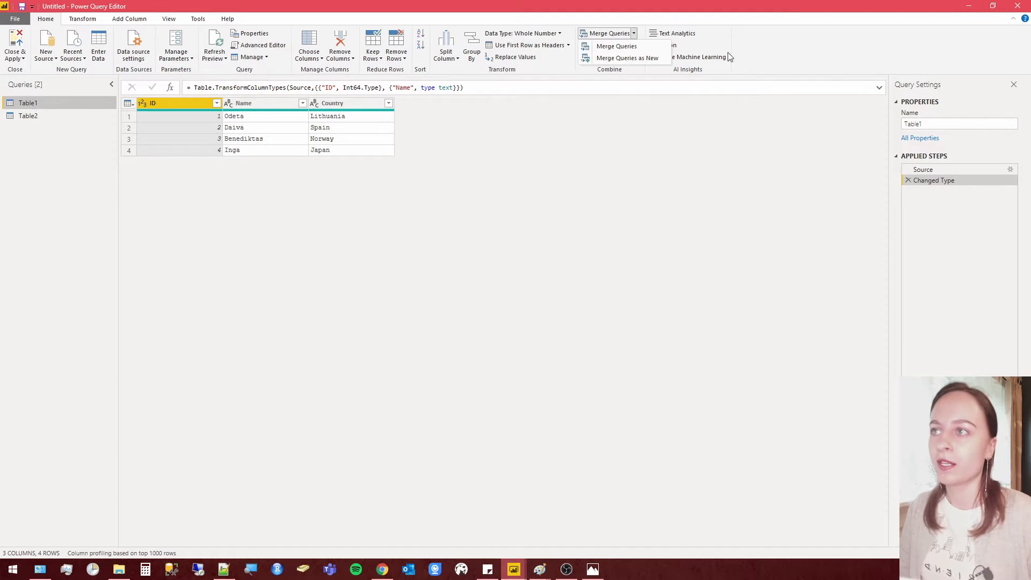
left_click(624, 59)
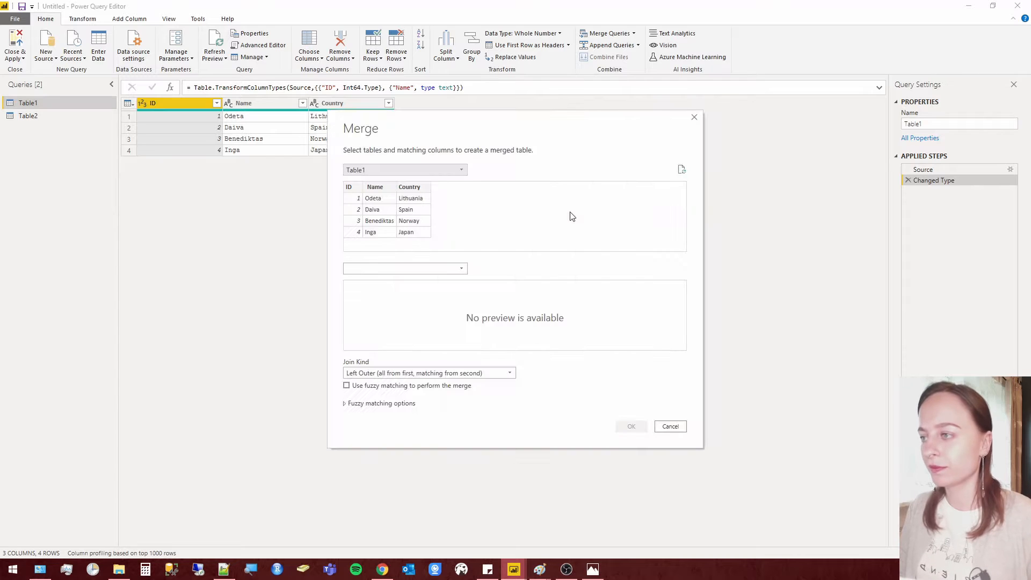
left_click(462, 269)
left_click(455, 290)
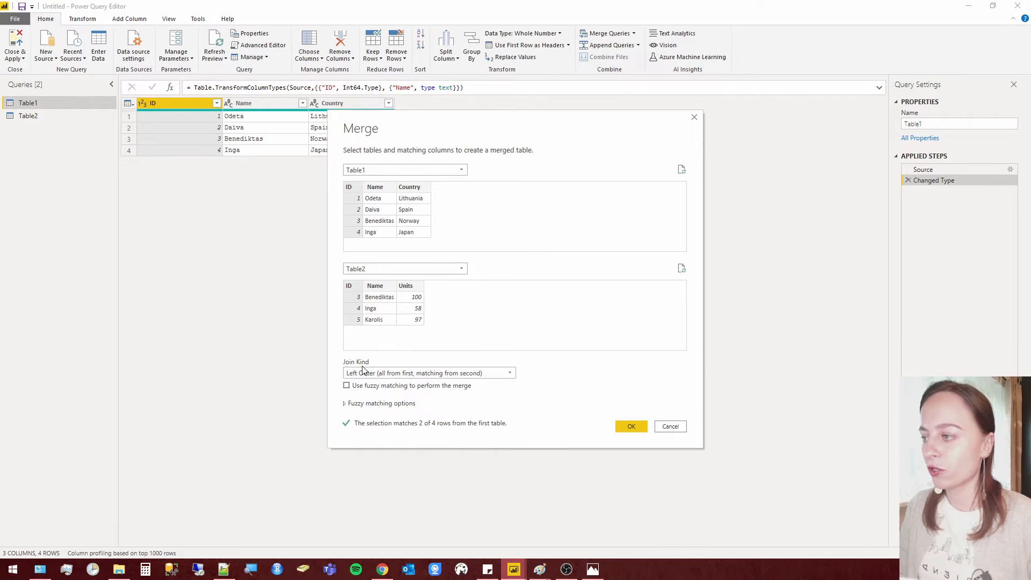
- Review the available join kinds for the merge and switch to Paint to view the LEFT.png diagram
left_click(512, 373)
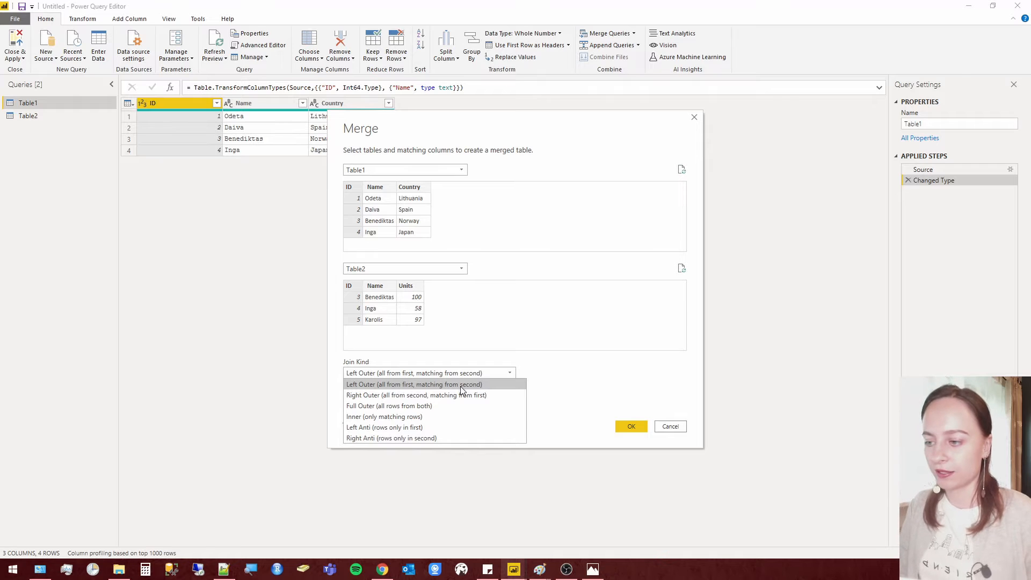
left_click(540, 570)
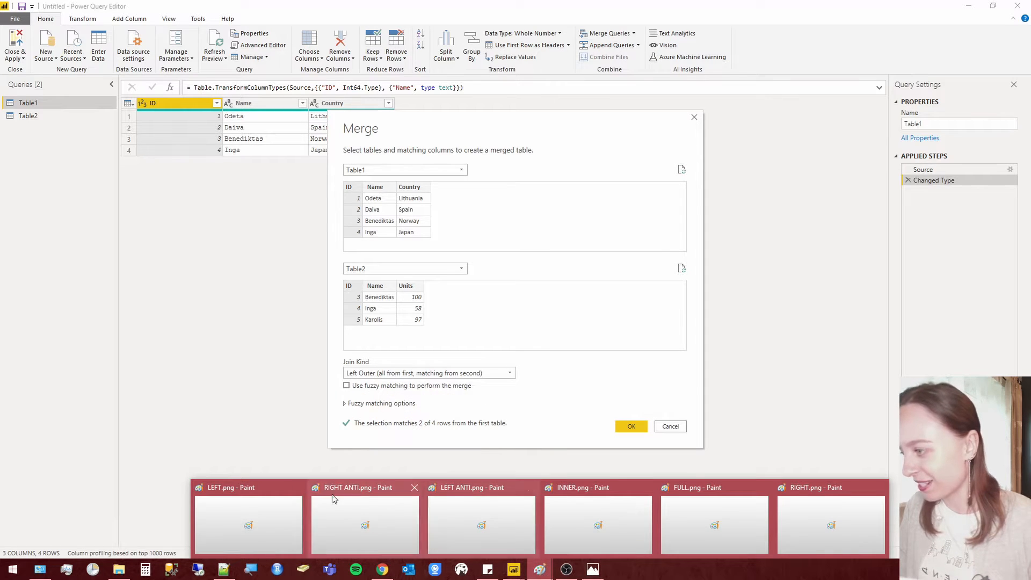
left_click(243, 516)
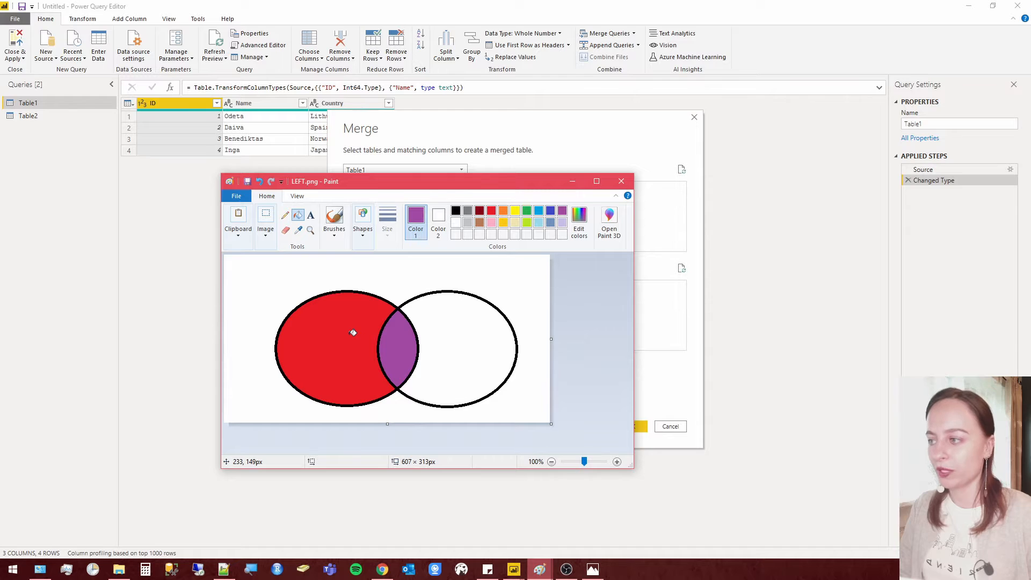
- Handwrite the labels T1 and T2 beside the two circles of LEFT.png with the Pencil, and minimize the picture
left_click(288, 216)
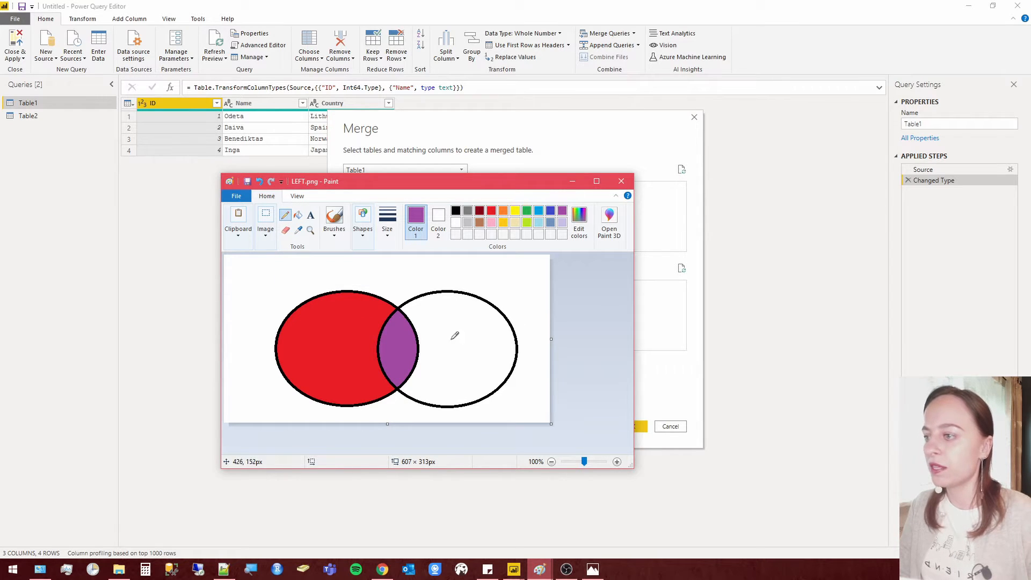
mouse_move(504, 287)
left_mouse_down()
mouse_move(493, 302)
mouse_move(504, 300)
left_mouse_up()
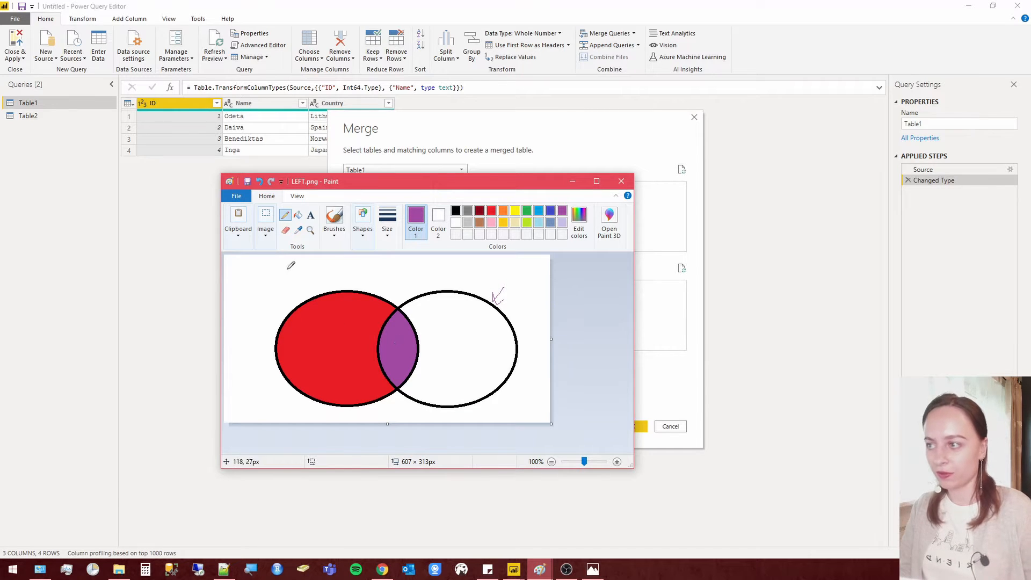
left_click_drag(284, 279, 311, 284)
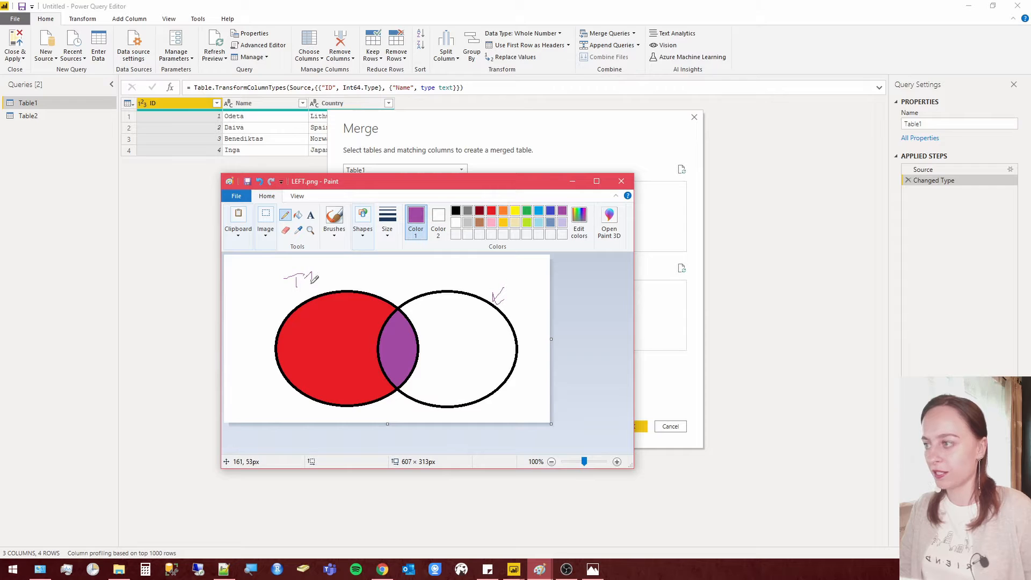
mouse_move(512, 307)
left_mouse_down()
mouse_move(519, 323)
mouse_move(533, 310)
mouse_move(522, 324)
mouse_move(536, 323)
left_mouse_up()
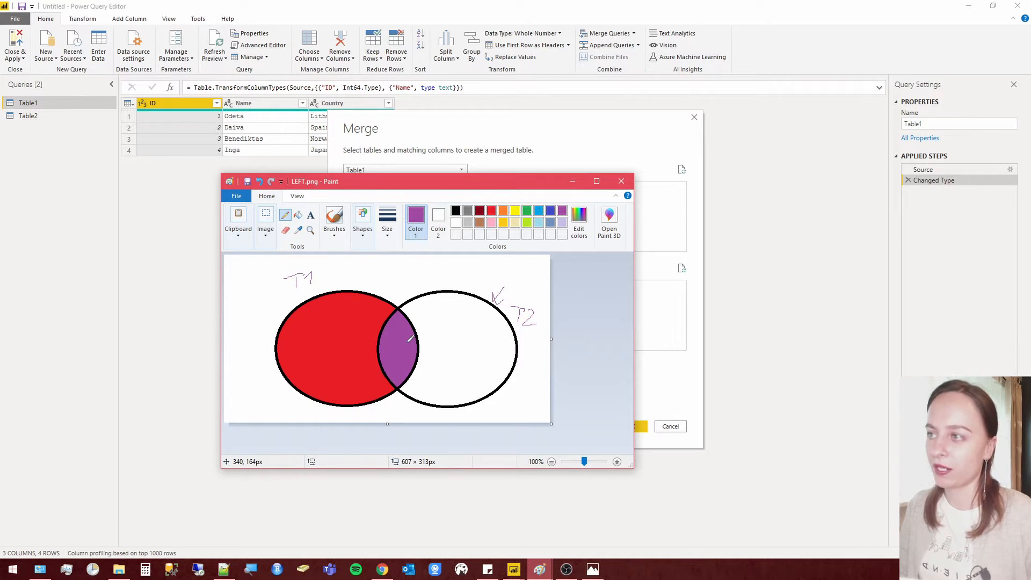
left_click(572, 181)
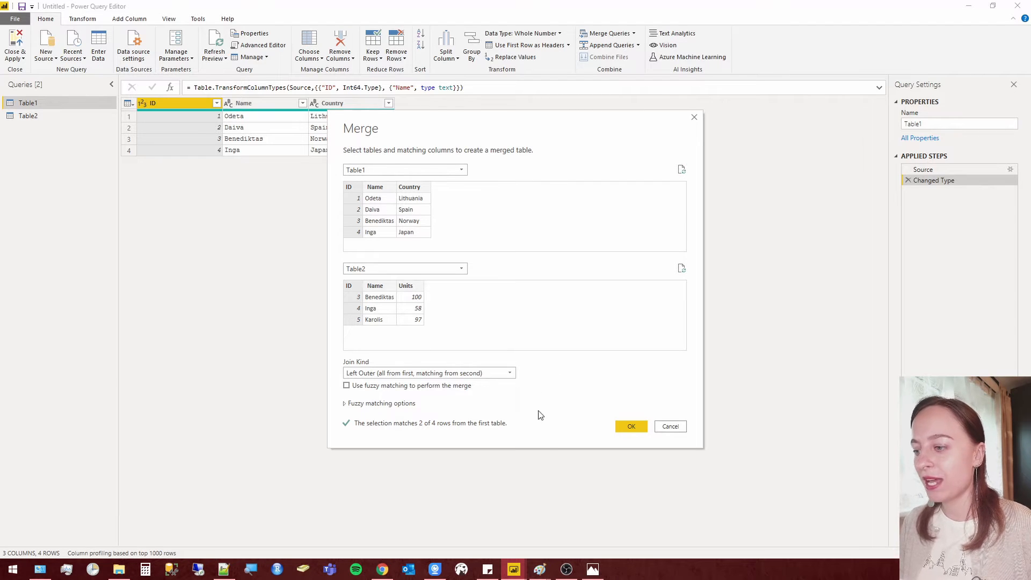
- Look over the merge's join kinds again and switch to the RIGHT.png diagram in Paint
left_click(500, 374)
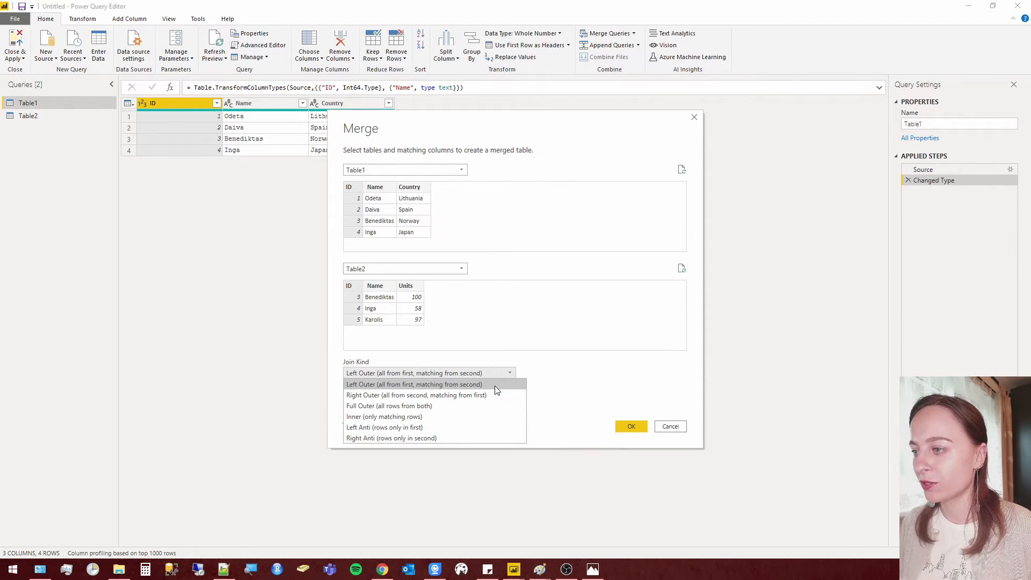
left_click(562, 393)
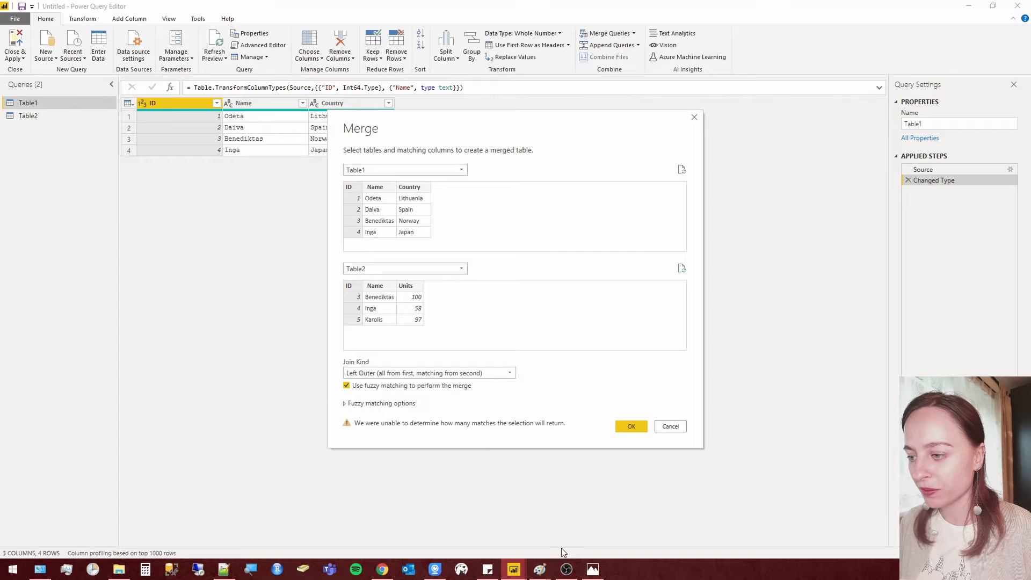
mouse_move(544, 570)
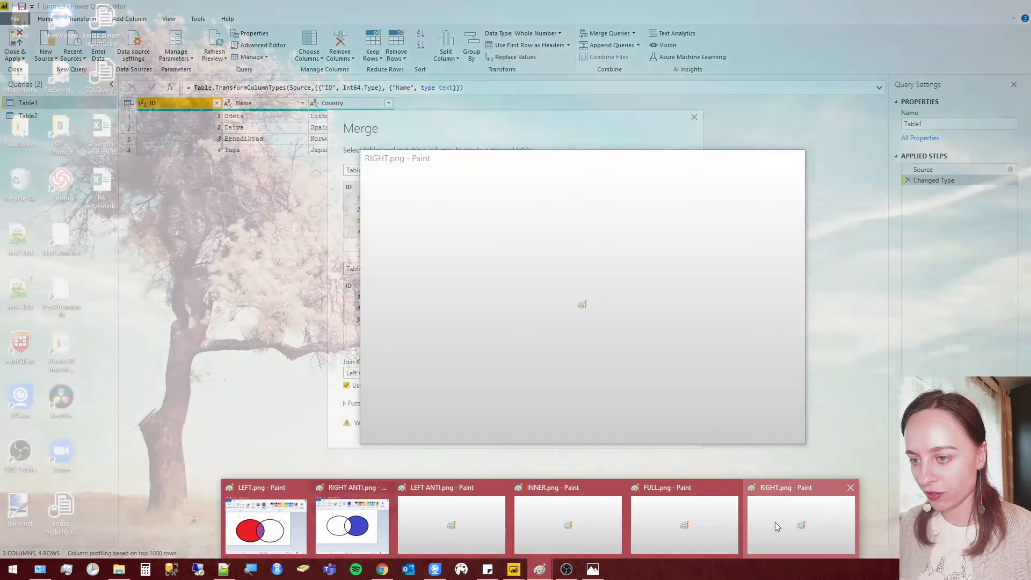
left_click(776, 522)
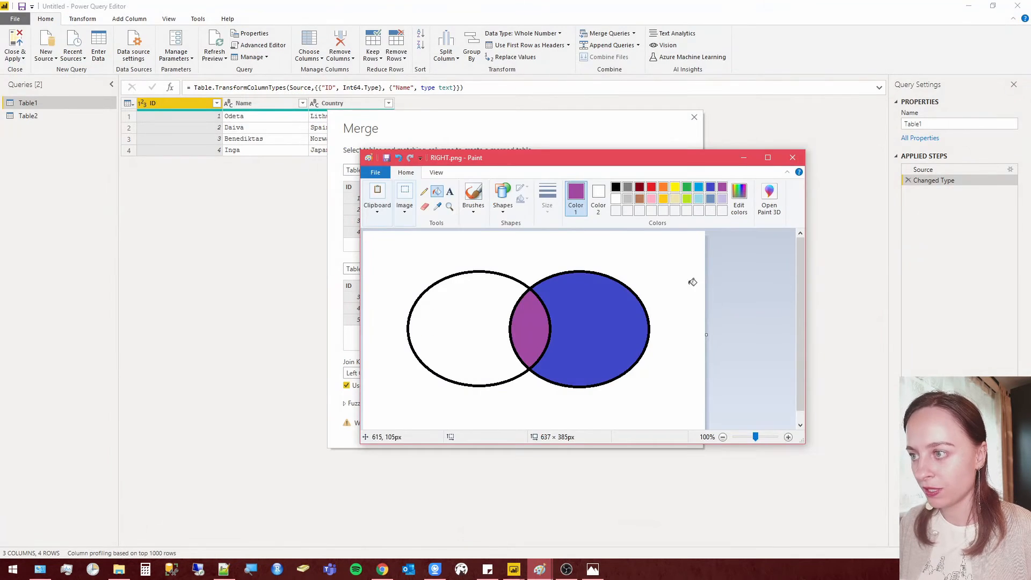
- Handwrite T1 above the white circle and T2 above the blue circle of RIGHT.png with the Pencil
left_click(424, 191)
left_click_drag(441, 265, 450, 262)
left_click_drag(443, 265, 447, 277)
left_click_drag(450, 268, 460, 268)
mouse_move(615, 276)
left_mouse_down()
mouse_move(637, 273)
mouse_move(638, 289)
mouse_move(654, 281)
left_mouse_up()
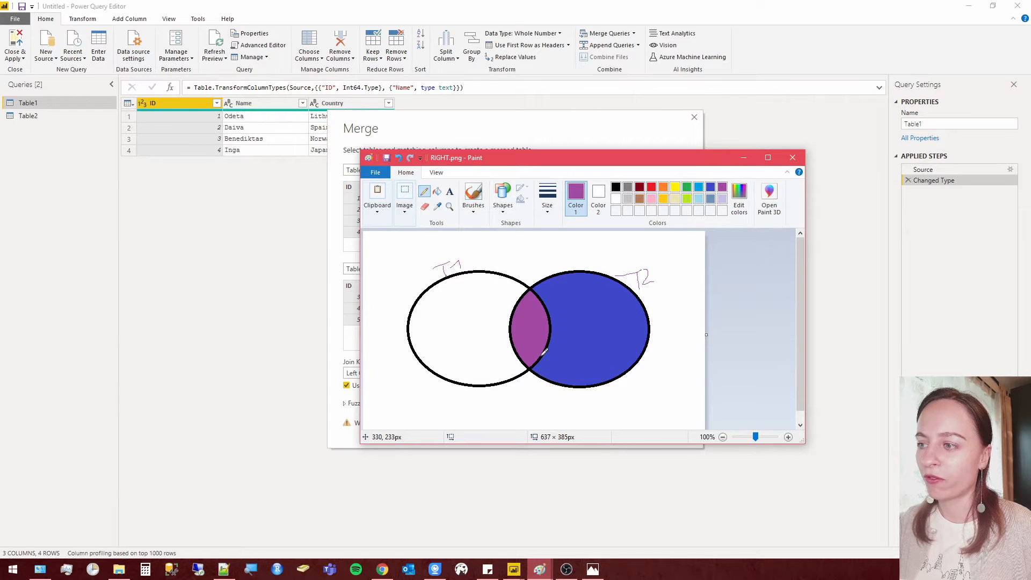
- Put RIGHT.png away, check the Full Outer join kind and view the matching FULL.png diagram in Paint
left_click(743, 158)
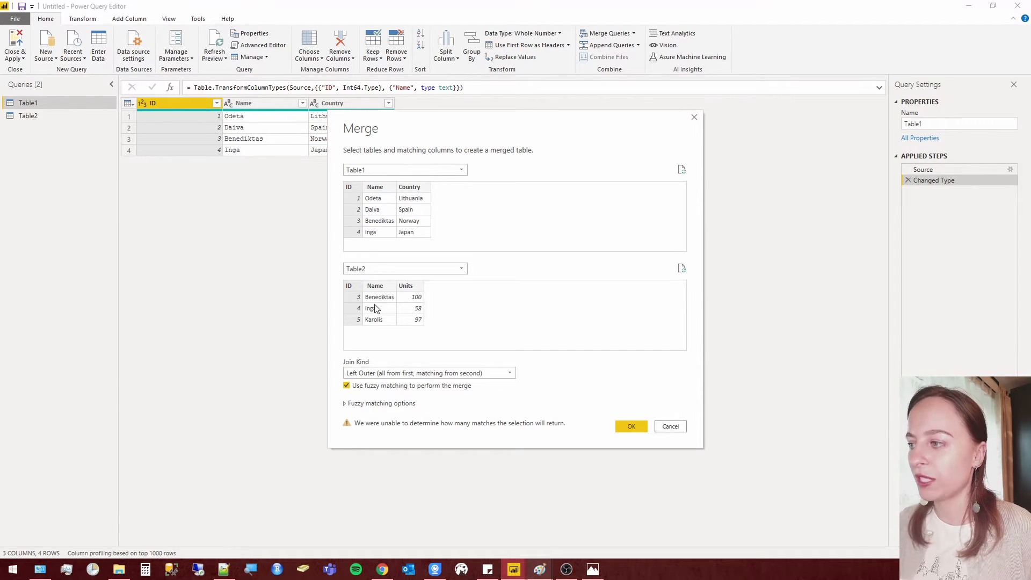
left_click(509, 373)
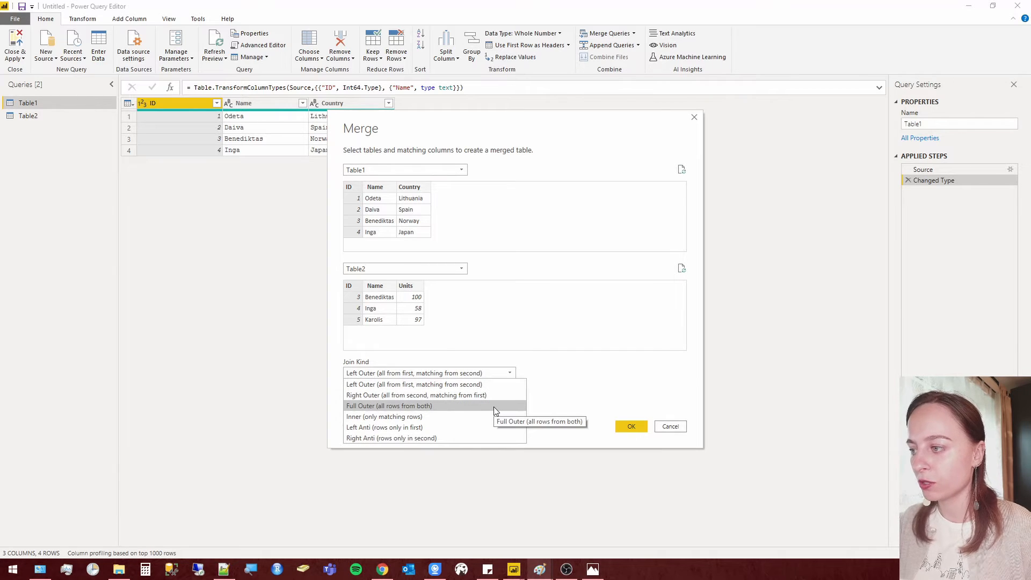
left_click(547, 369)
mouse_move(539, 570)
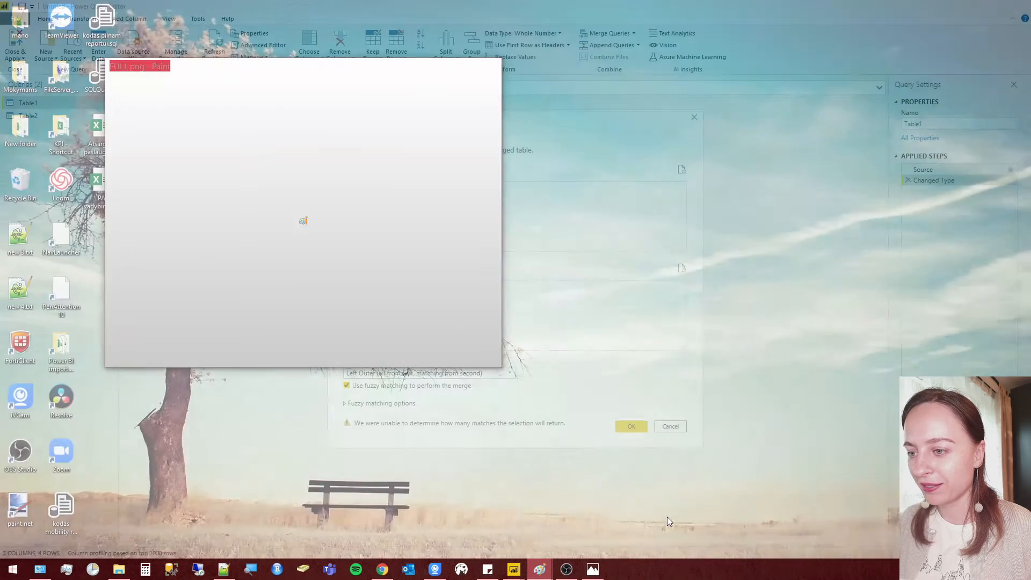
left_click(668, 516)
mouse_move(403, 69)
left_mouse_down()
mouse_move(651, 191)
mouse_move(645, 182)
left_mouse_up()
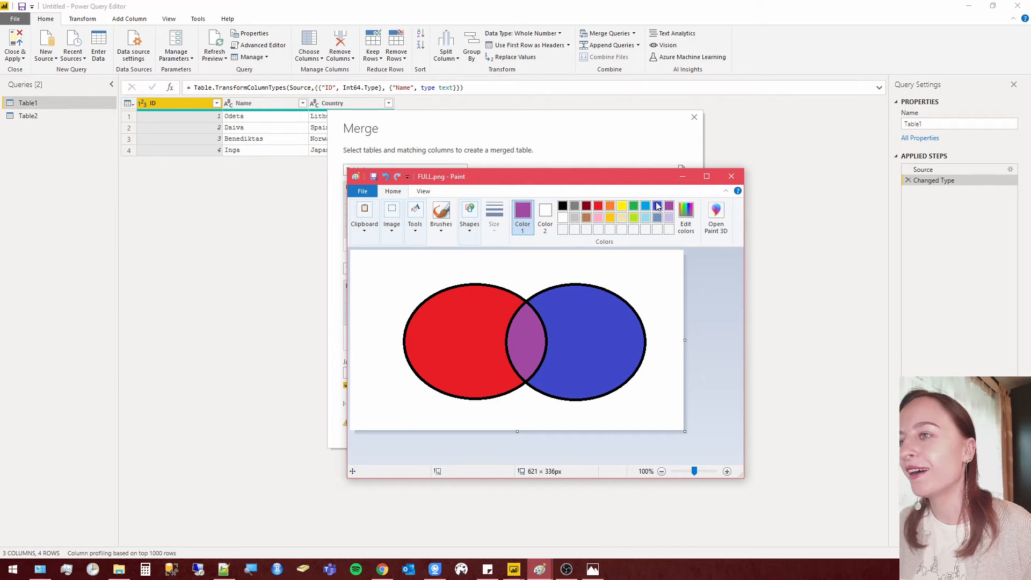
left_click(684, 179)
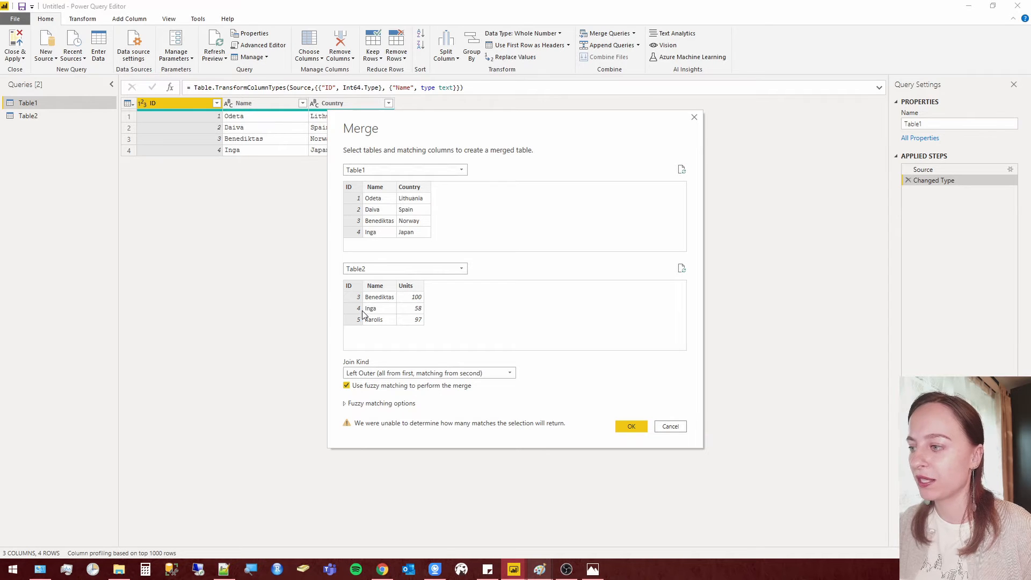
- Look up the Inner join kind among the merge options and switch to the INNER.png diagram in Paint
left_click(463, 376)
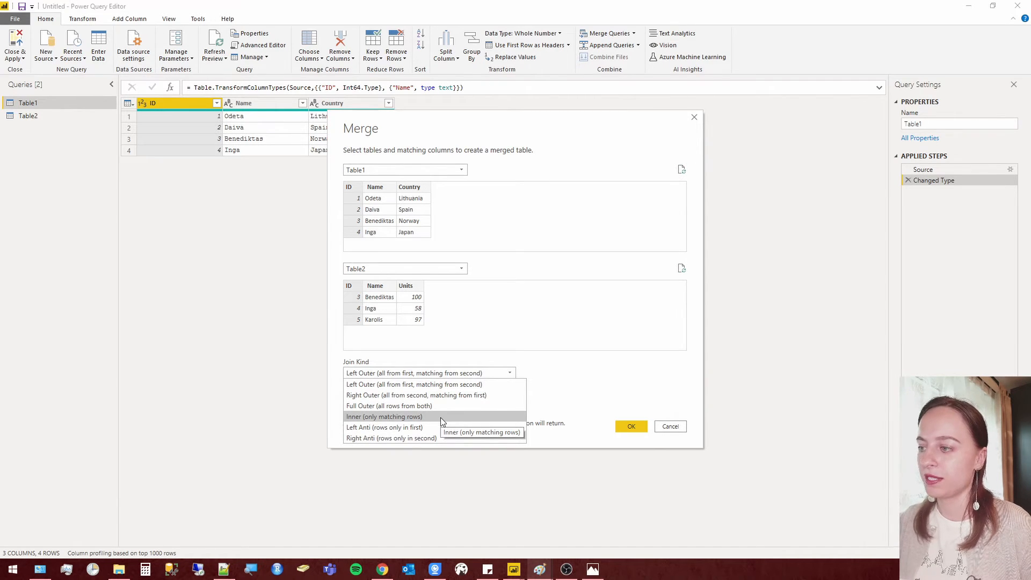
left_click(540, 571)
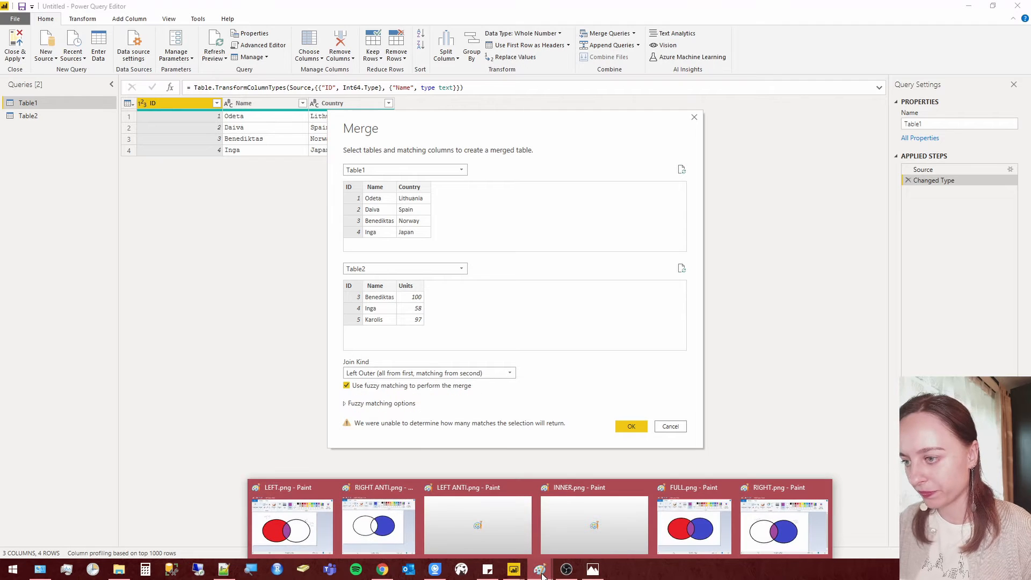
left_click(579, 523)
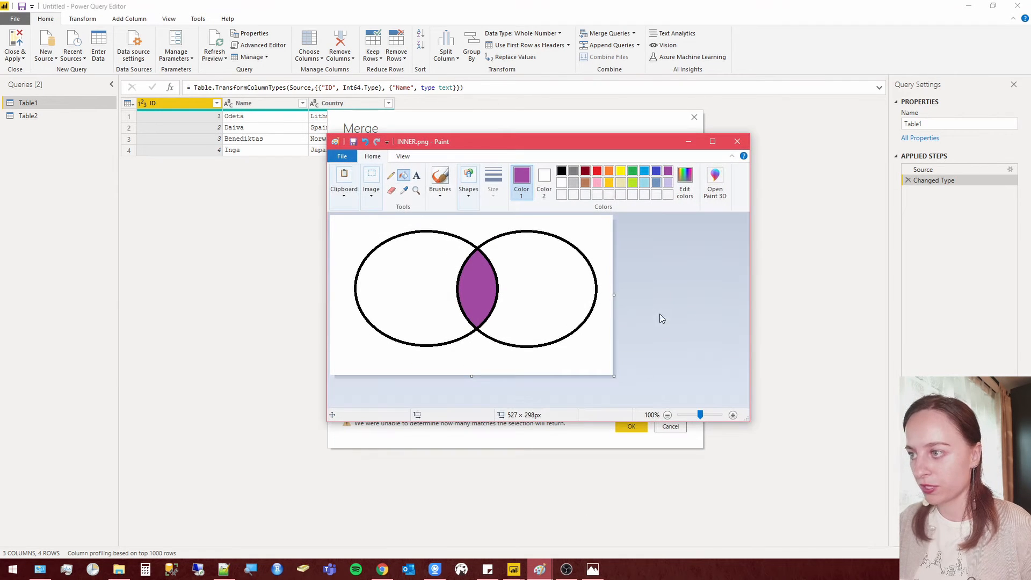
- Handwrite T1 and T2 inside the two circles of INNER.png with the Pencil, and minimize the picture
left_click(391, 175)
mouse_move(385, 262)
left_mouse_down()
mouse_move(401, 262)
mouse_move(387, 285)
mouse_move(406, 282)
left_mouse_up()
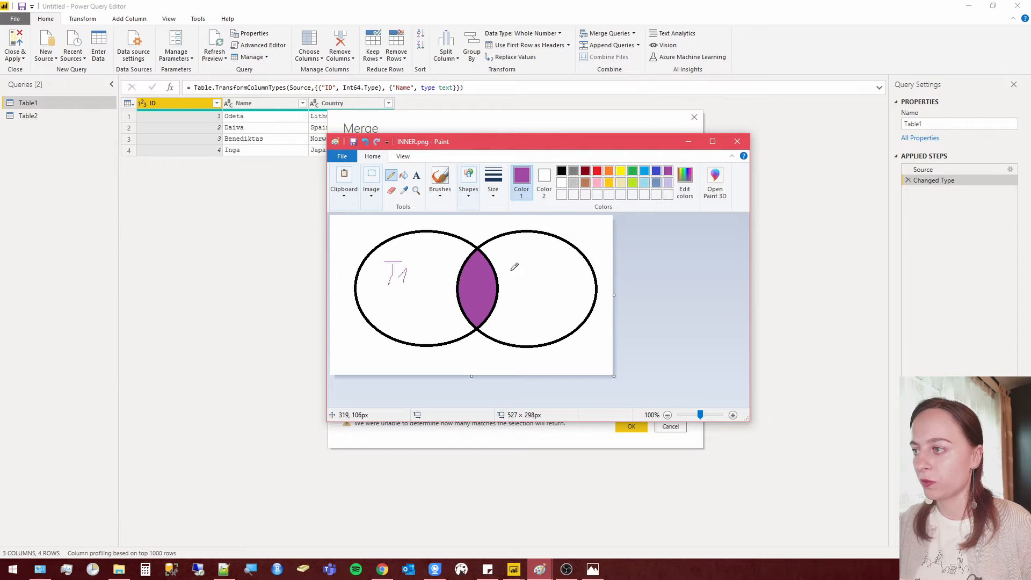
left_click_drag(523, 275, 549, 274)
mouse_move(542, 275)
left_mouse_down()
mouse_move(542, 294)
mouse_move(559, 282)
mouse_move(570, 292)
left_mouse_up()
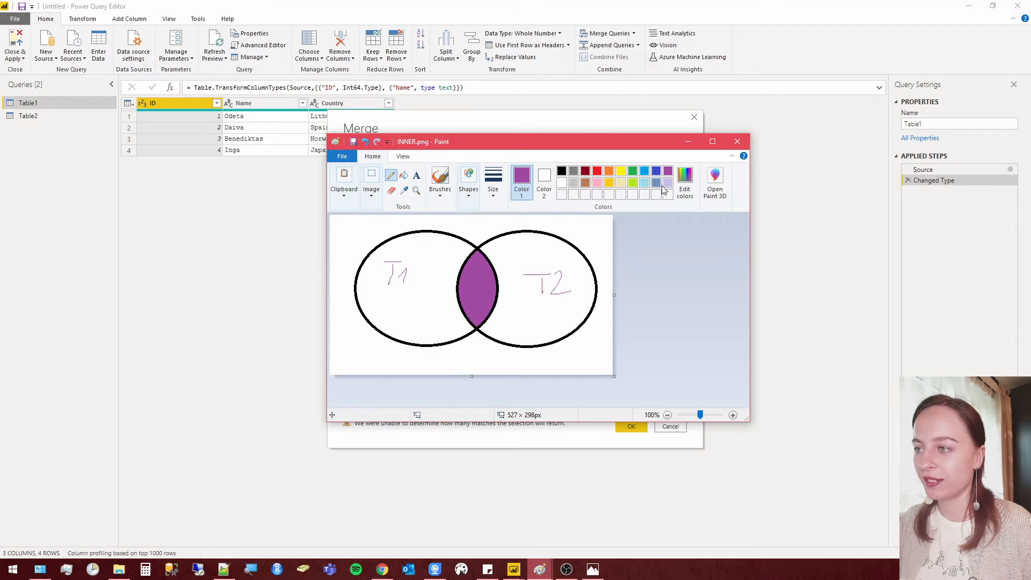
left_click(689, 142)
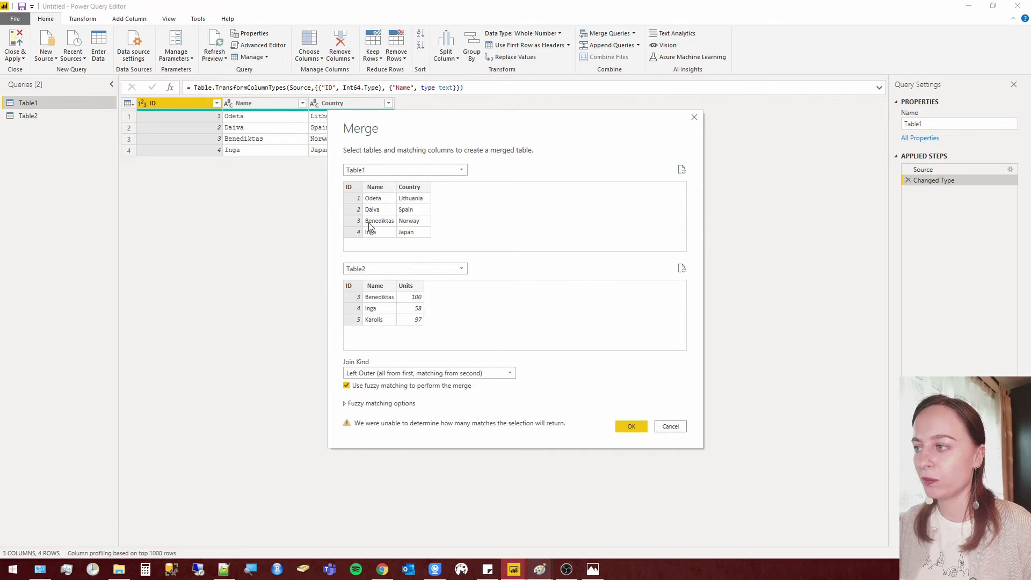
- Examine the anti join kinds in the merge and view the LEFT ANTI.png diagram in Paint
left_click(472, 373)
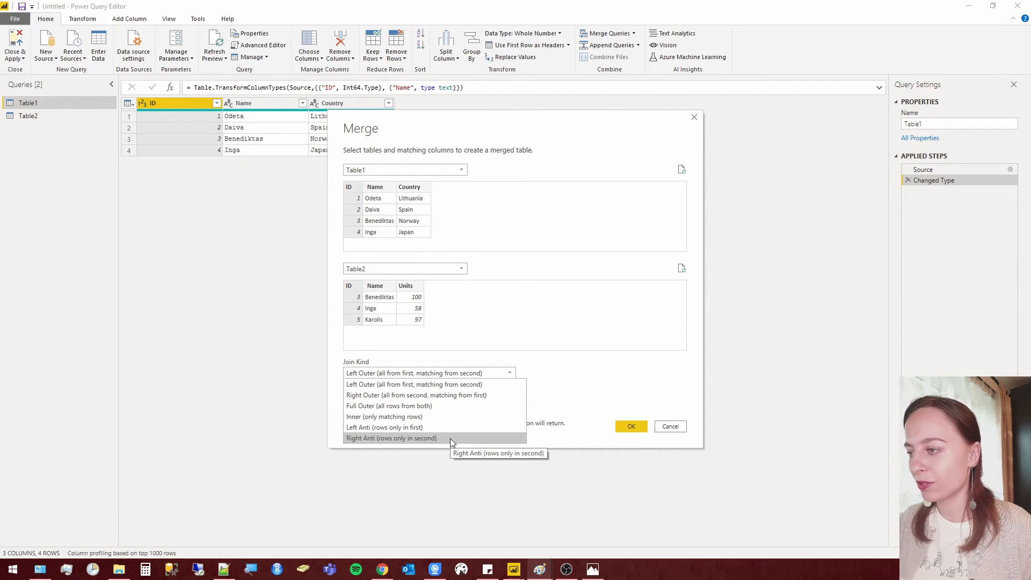
left_click(567, 524)
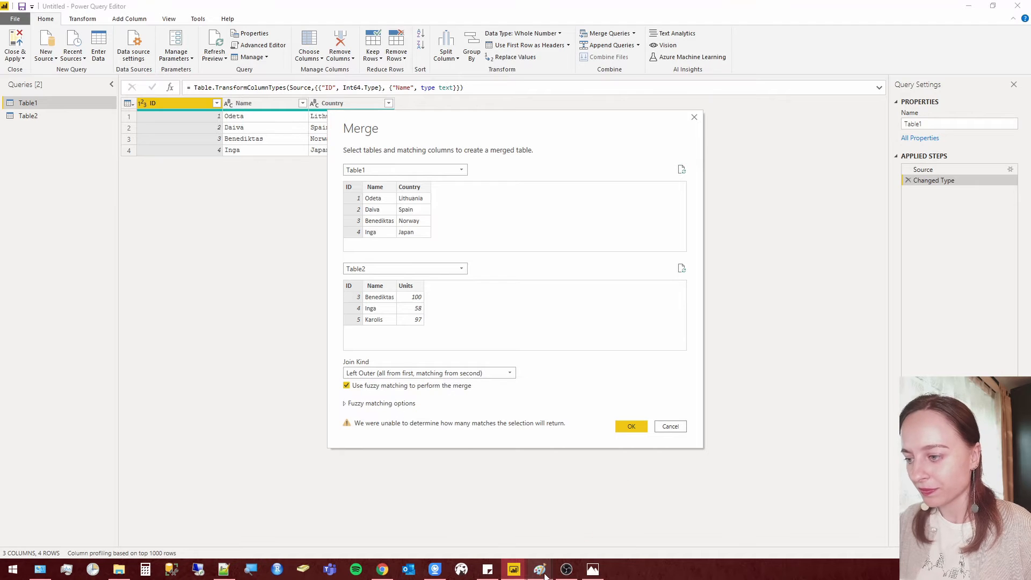
mouse_move(539, 569)
left_click(521, 533)
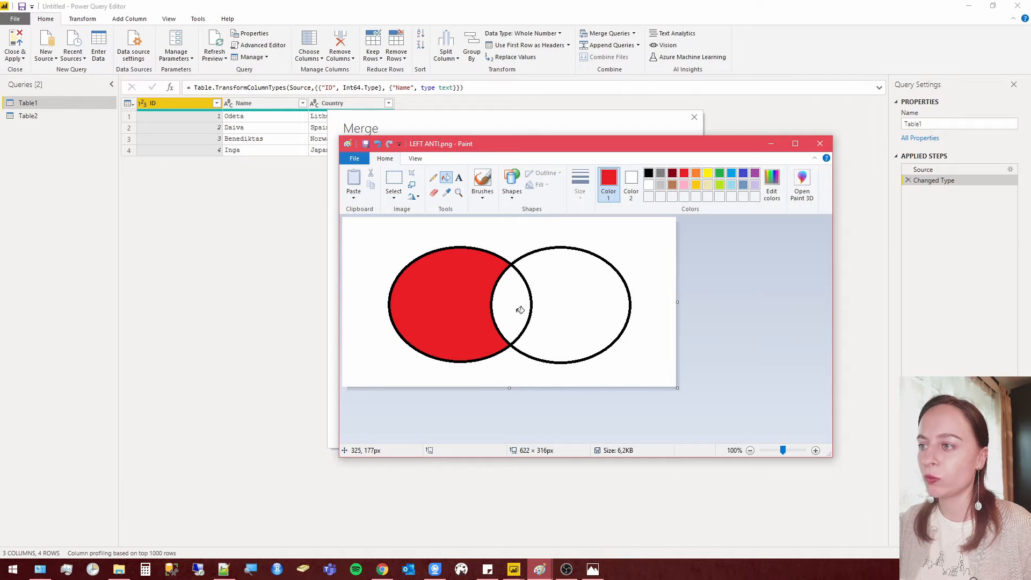
left_click(771, 143)
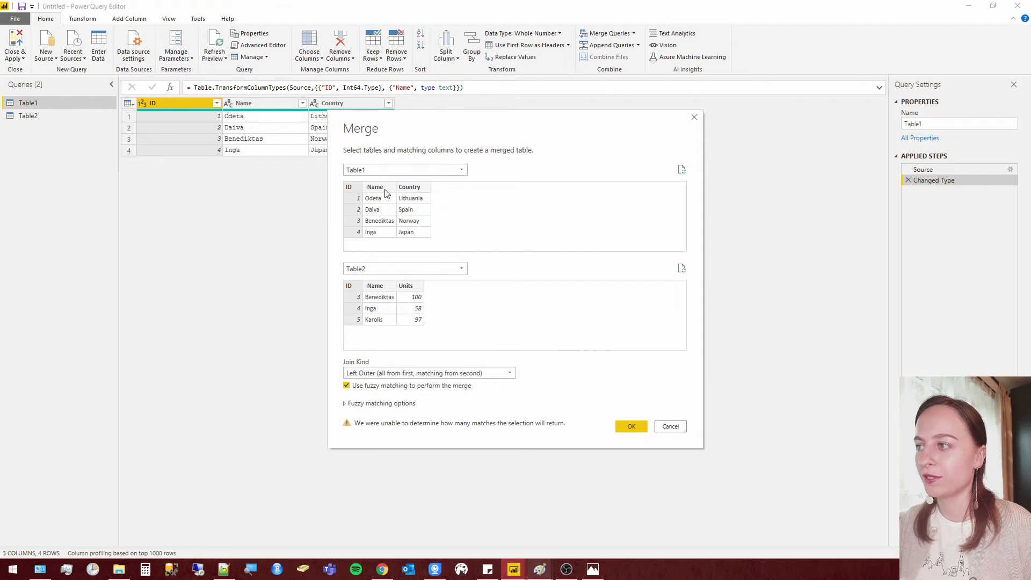
- Return to the list of join kinds and view the RIGHT ANTI.png diagram in Paint
left_click(495, 373)
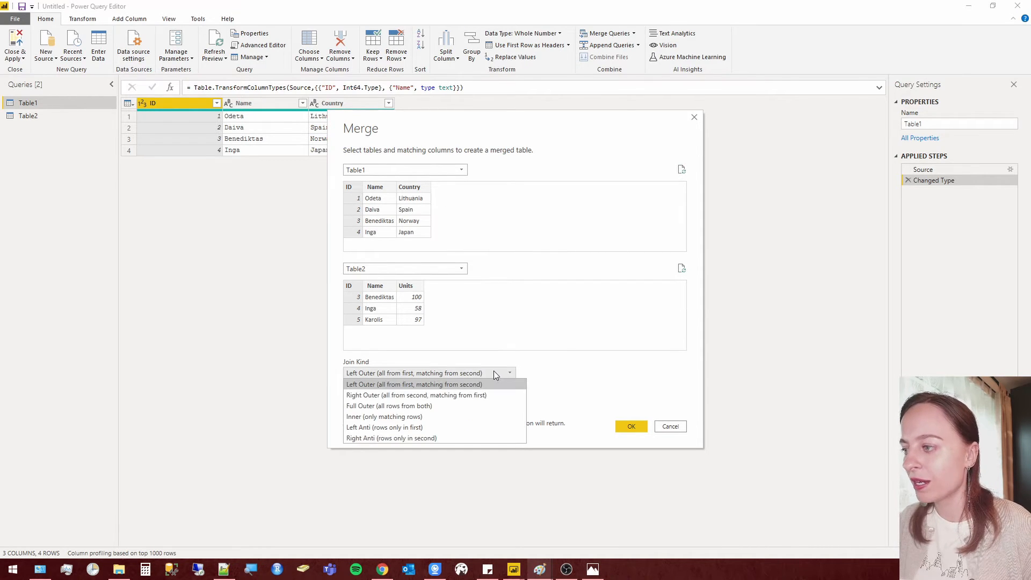
left_click(540, 572)
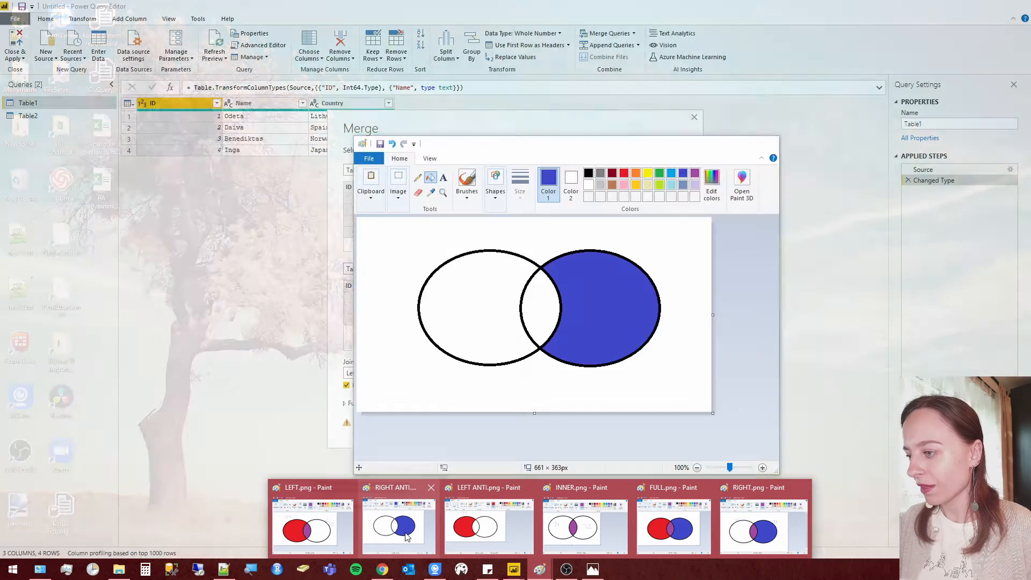
left_click(398, 526)
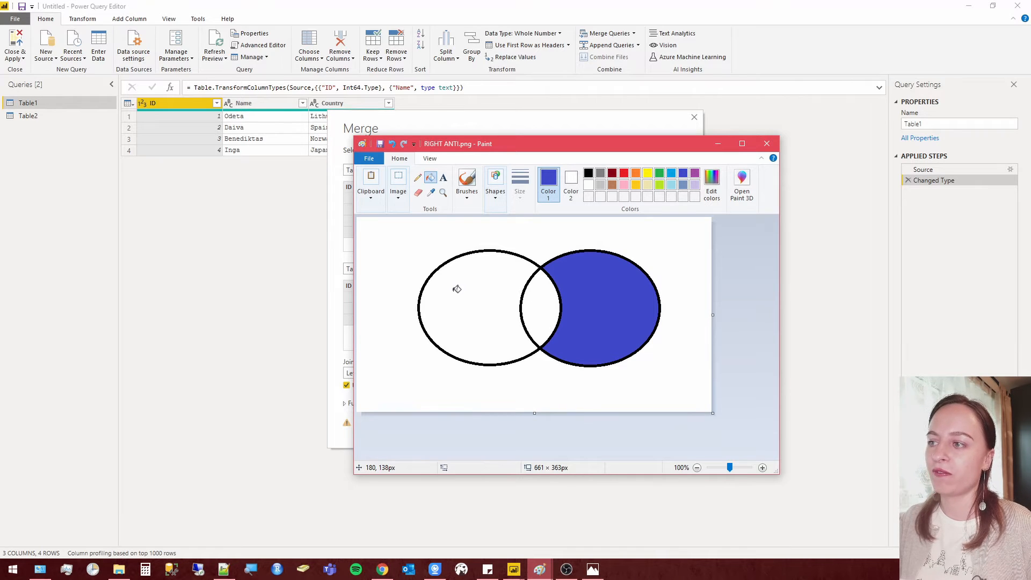
left_click(717, 144)
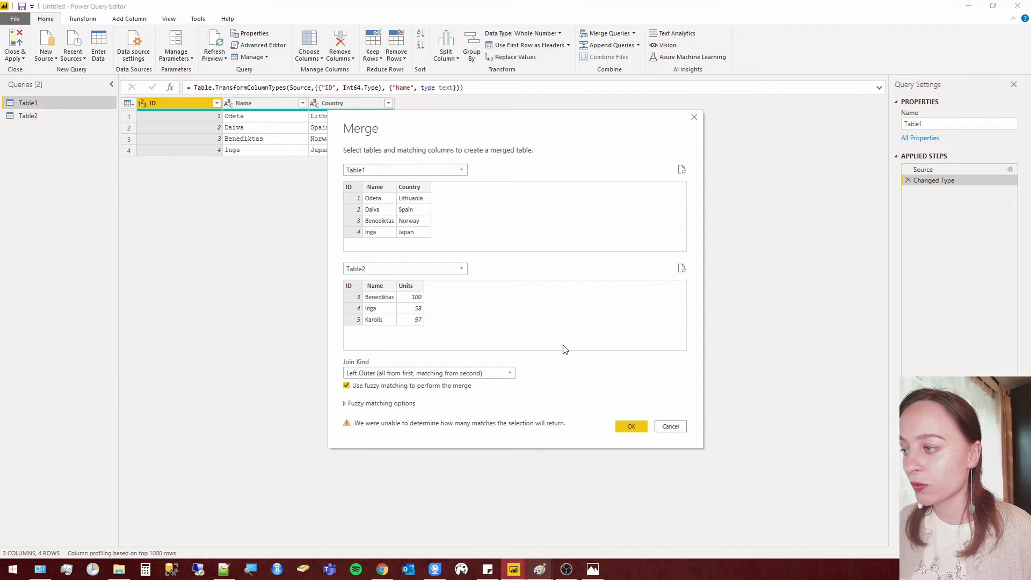
- Create the merged query from Table1 and Table2 with the Inner (only matching rows) join kind and fuzzy matching off
left_click(504, 374)
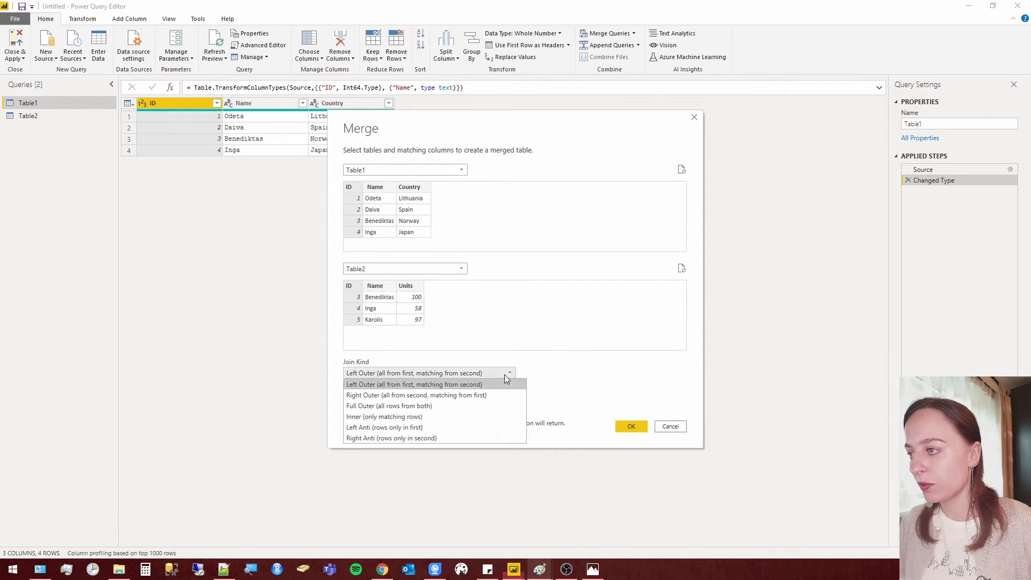
left_click(492, 417)
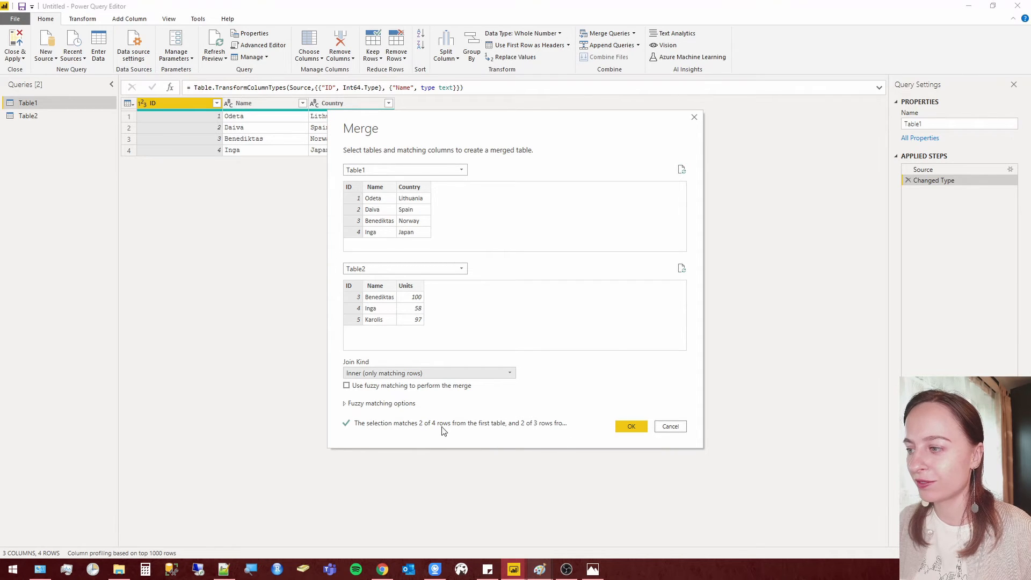
left_click(642, 427)
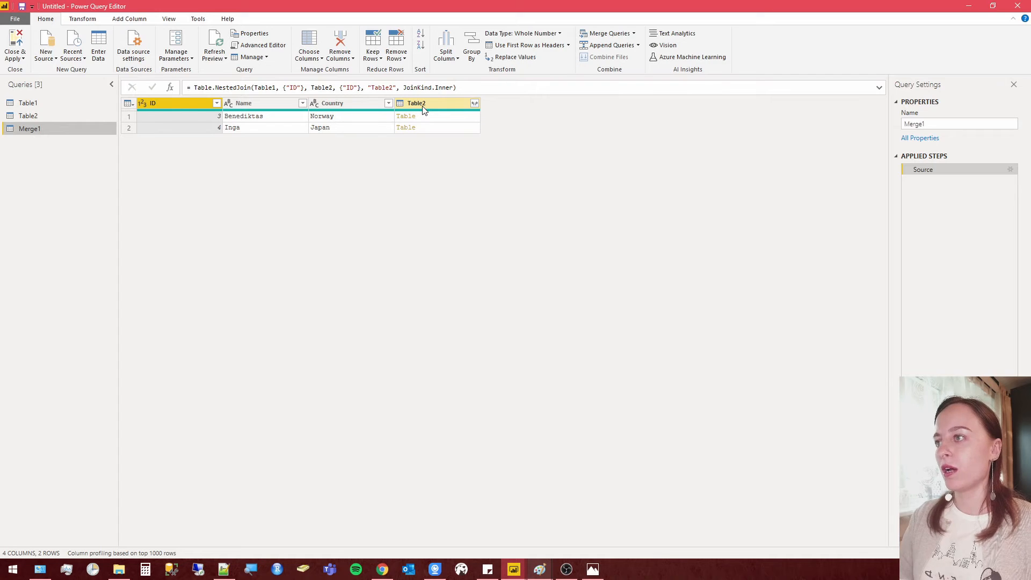
- Expand the merged Table2 column to only its Units field, without the original column name as prefix
left_click(474, 104)
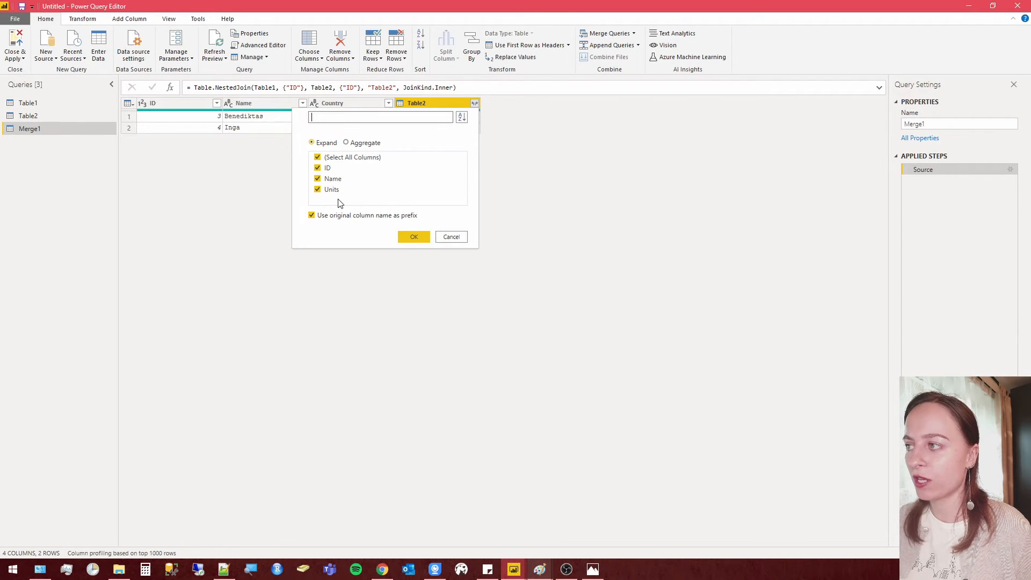
left_click(318, 169)
left_click(317, 179)
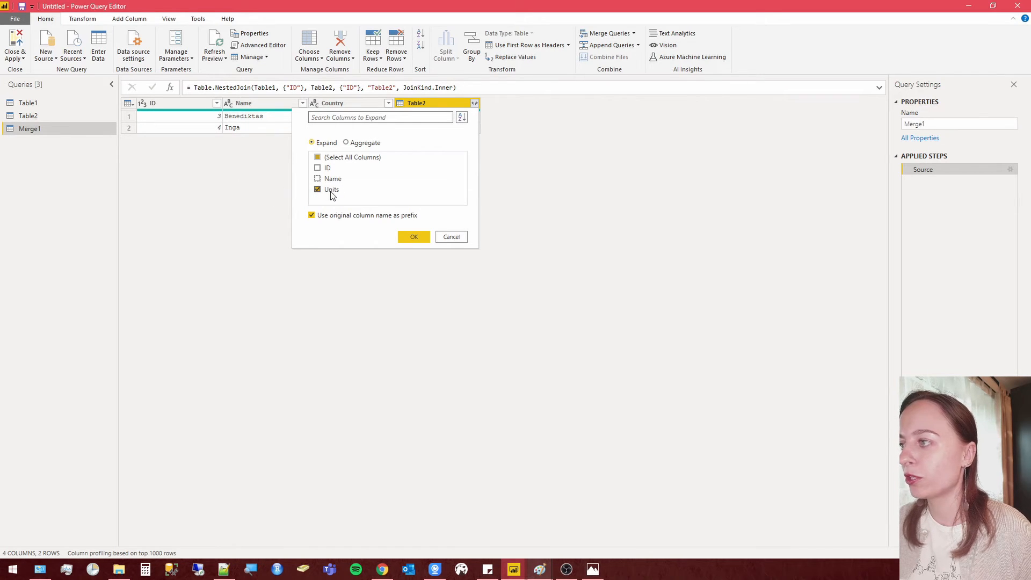
left_click(312, 216)
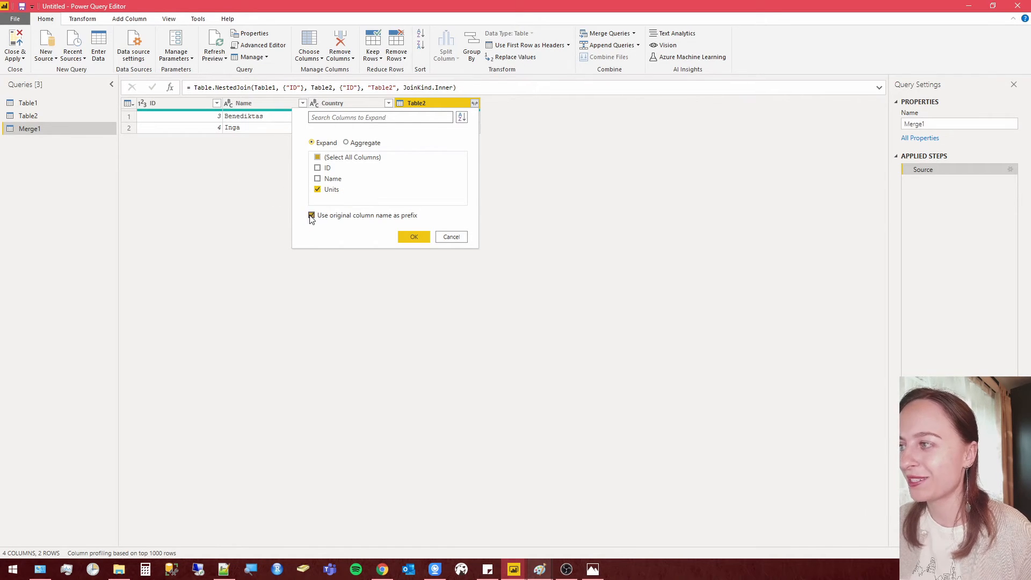
left_click(416, 237)
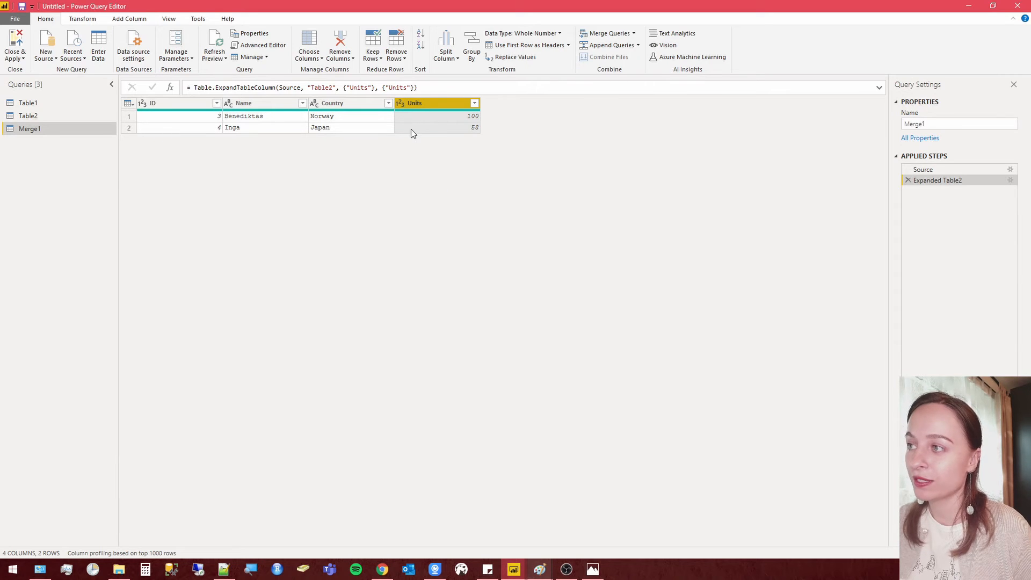
- Compare the Merge1 result with the Table2 query and with the table visual in the Power BI Desktop report
left_click(52, 115)
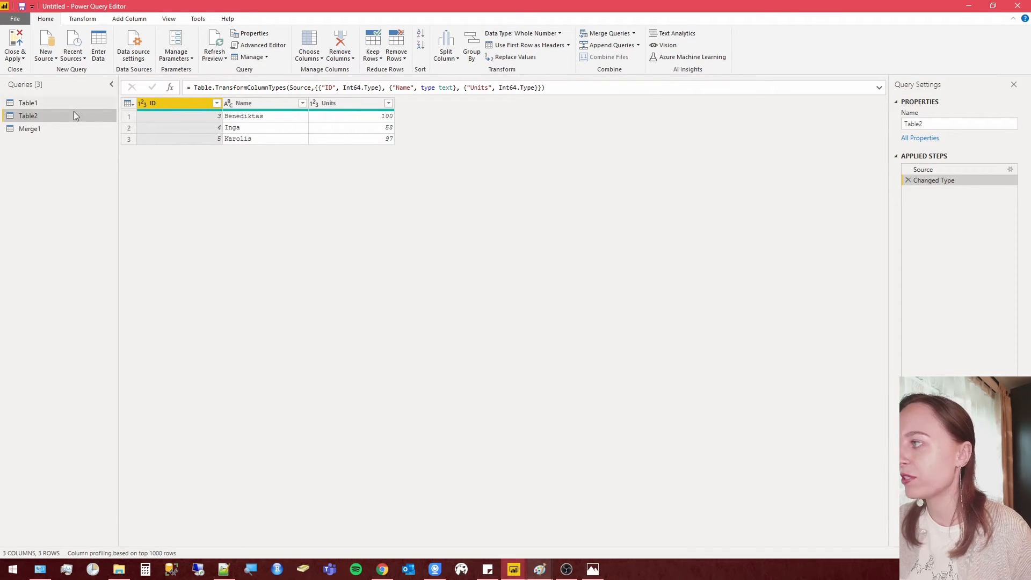
left_click(55, 127)
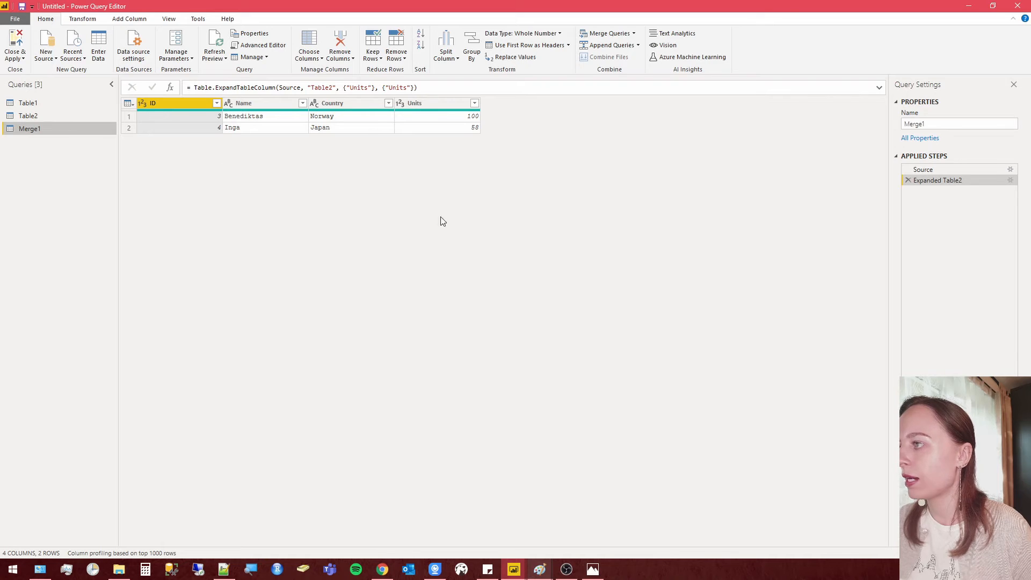
mouse_move(514, 569)
left_click(513, 524)
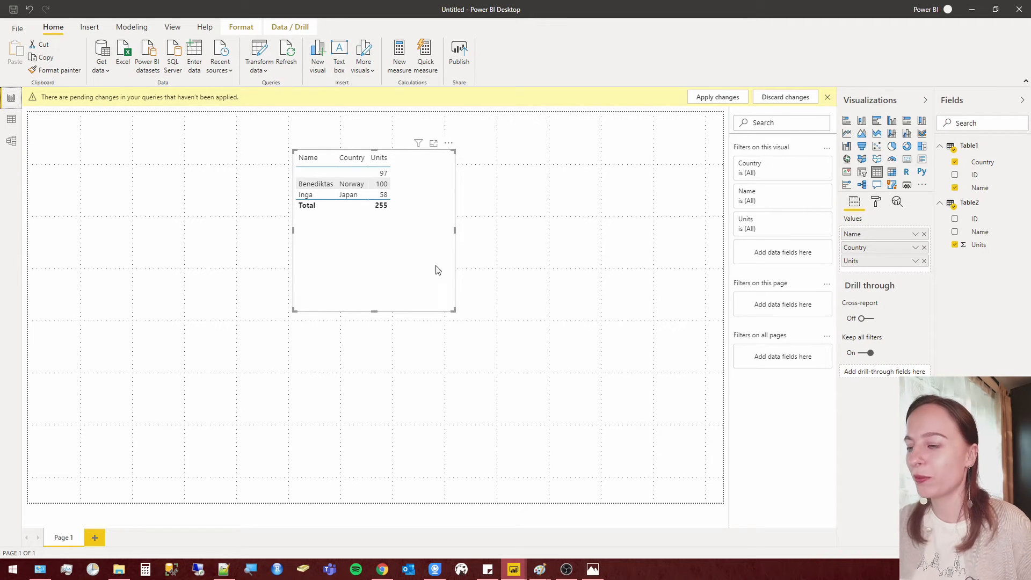
mouse_move(518, 567)
left_click(626, 524)
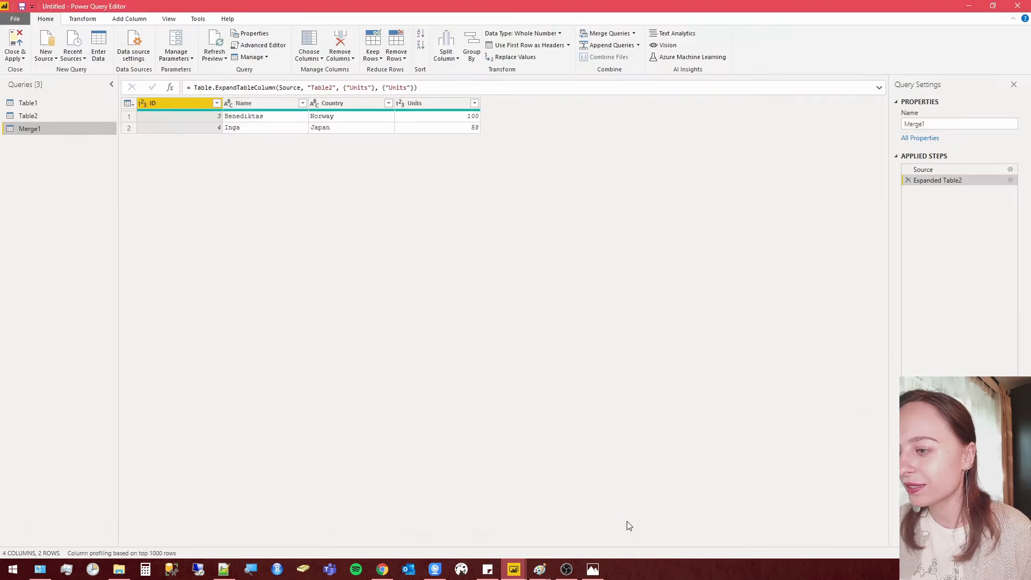
- Merge Table1 with Table2 as a new query, matching on the ID columns with the Full Outer (all rows from both) join kind
left_click(44, 102)
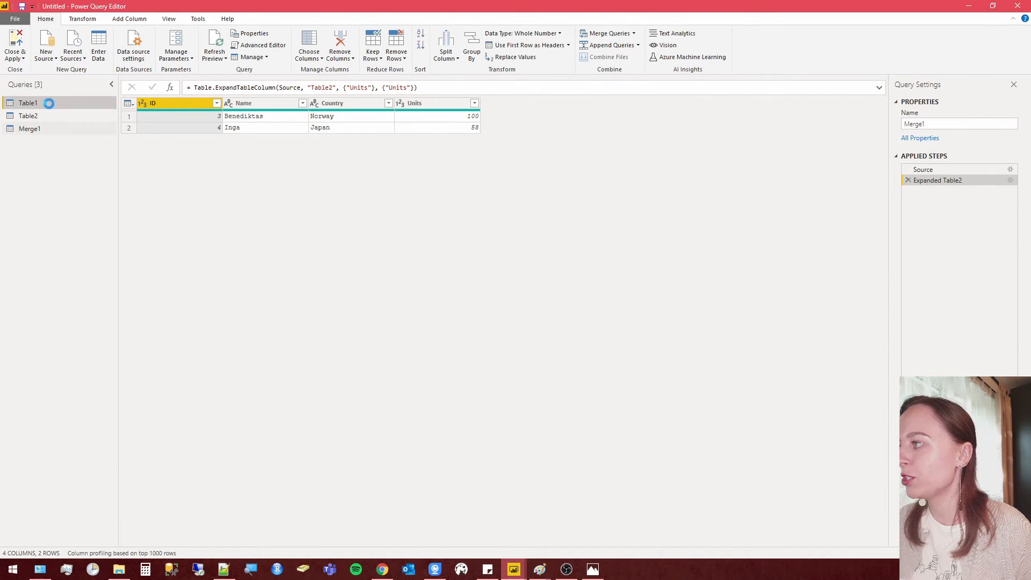
left_click(634, 34)
left_click(612, 57)
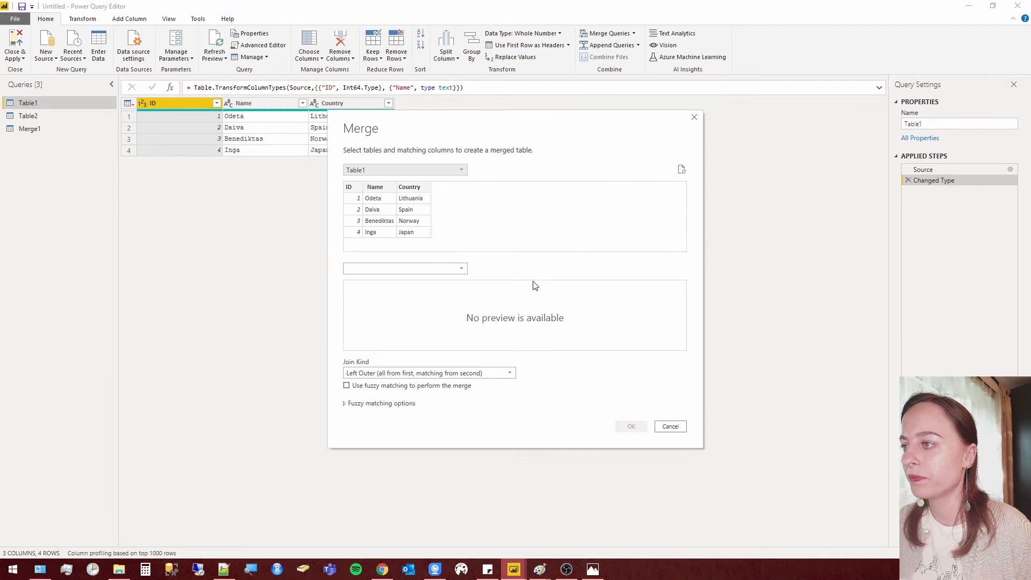
left_click(401, 269)
left_click(393, 301)
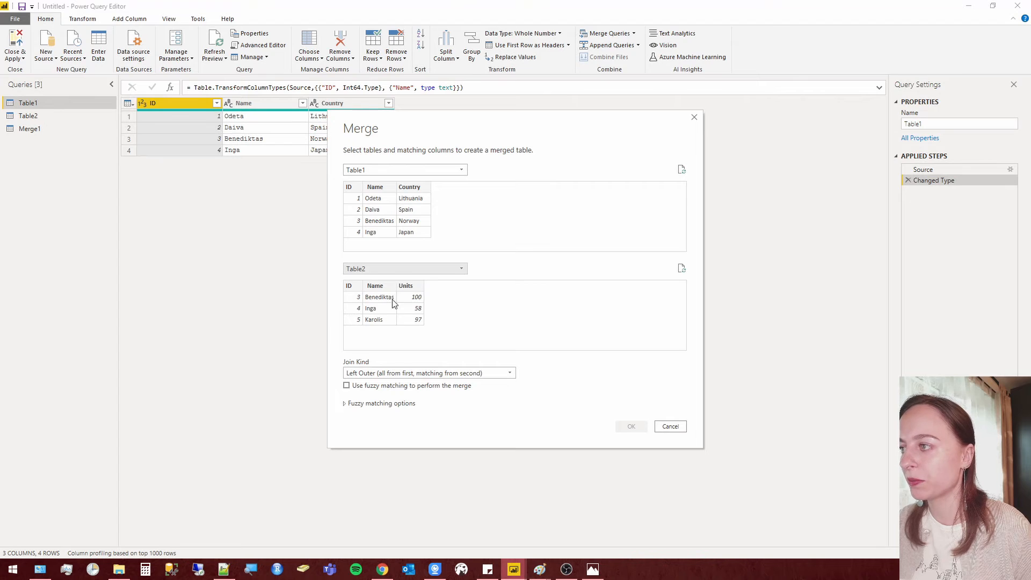
left_click(348, 186)
left_click(353, 289)
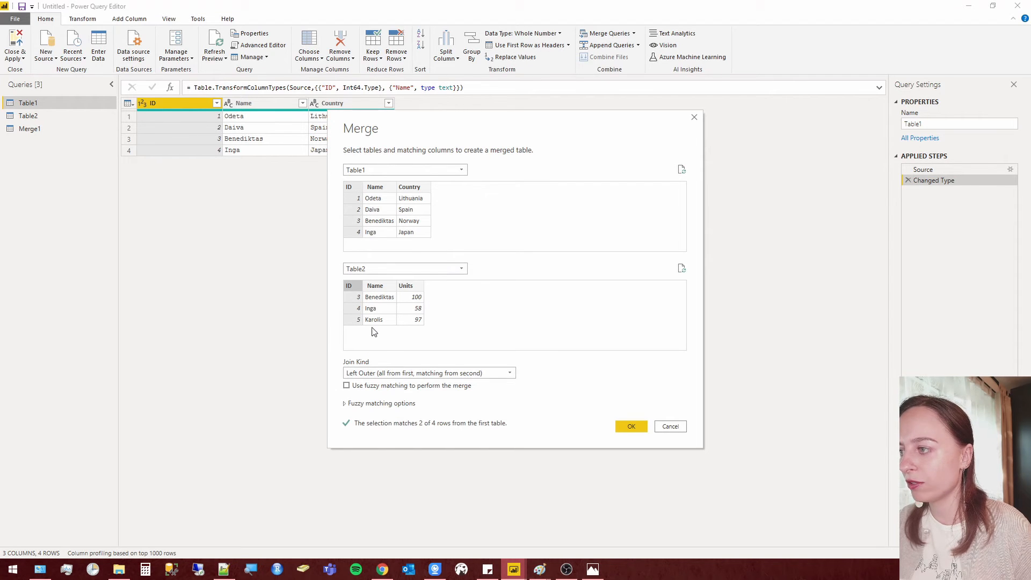
left_click(404, 373)
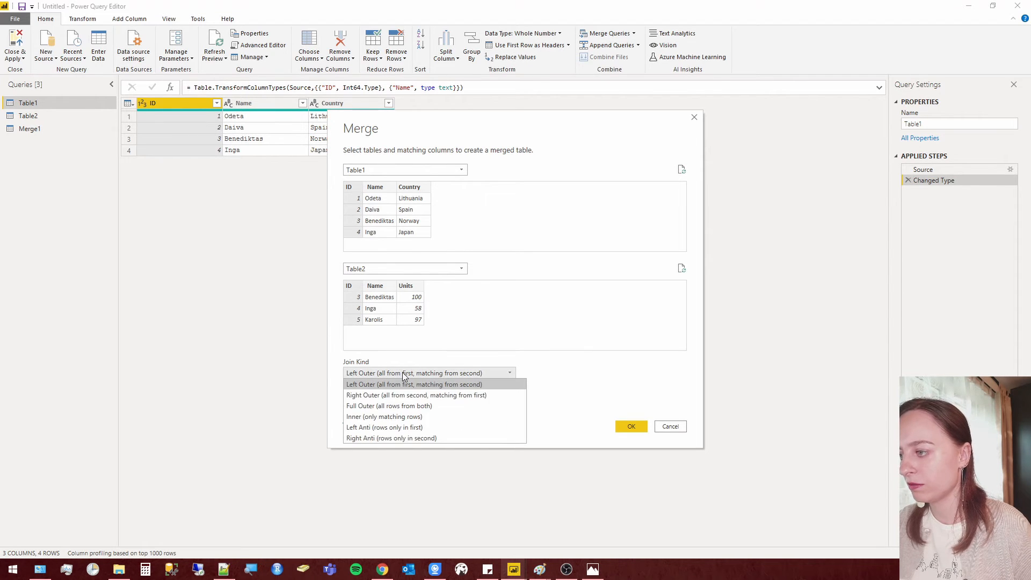
left_click(421, 407)
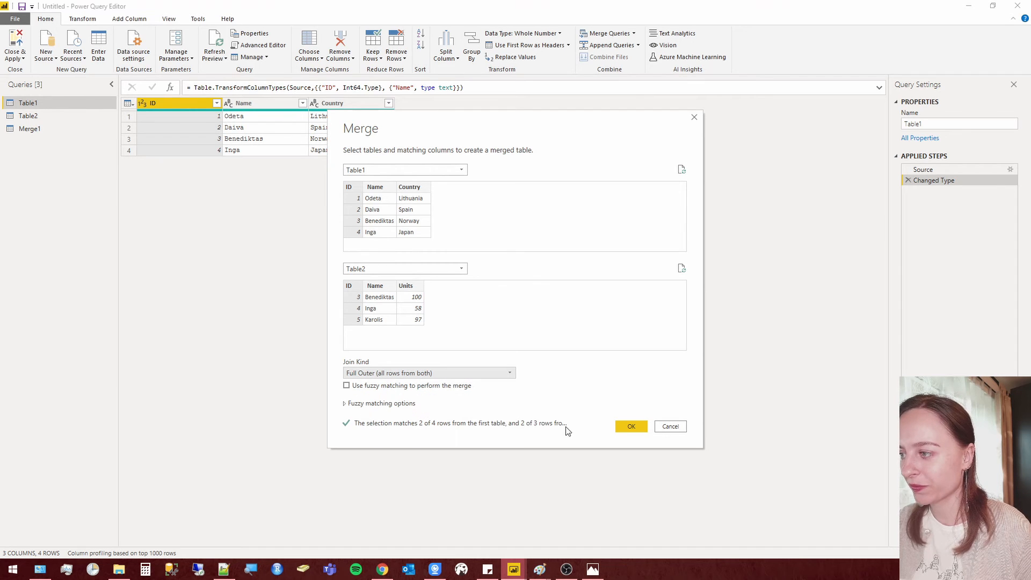
left_click(631, 426)
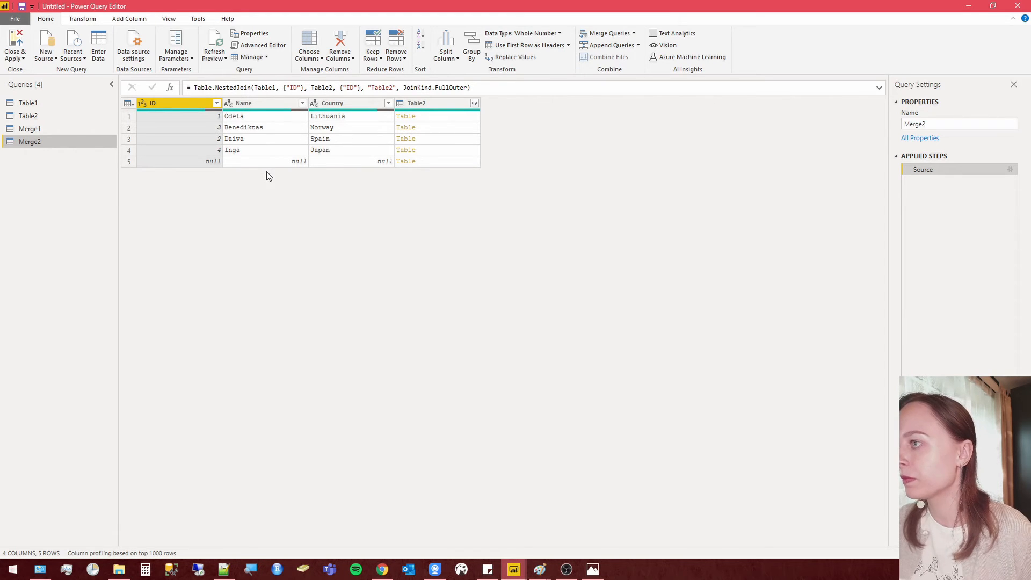
- Try expanding Merge2's Table2 column to only its Units field, and delete that expansion from the applied steps
left_click(475, 106)
left_click(476, 105)
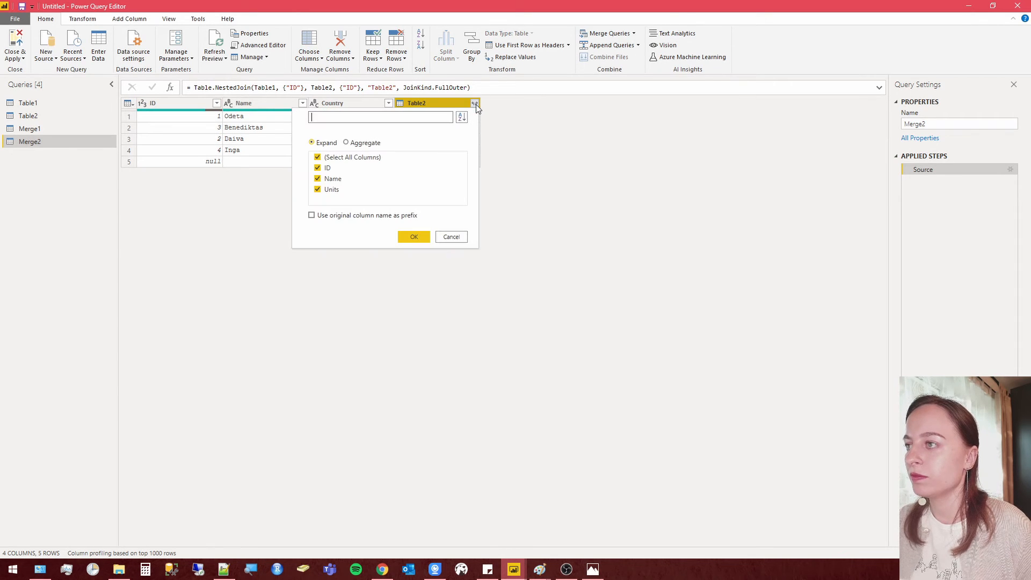
left_click(317, 167)
left_click(316, 179)
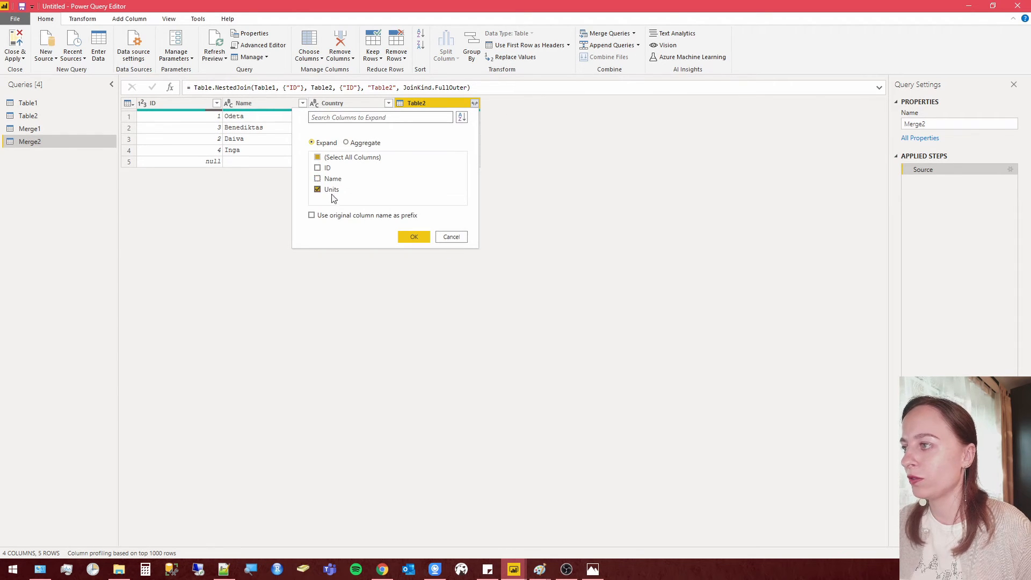
left_click(408, 239)
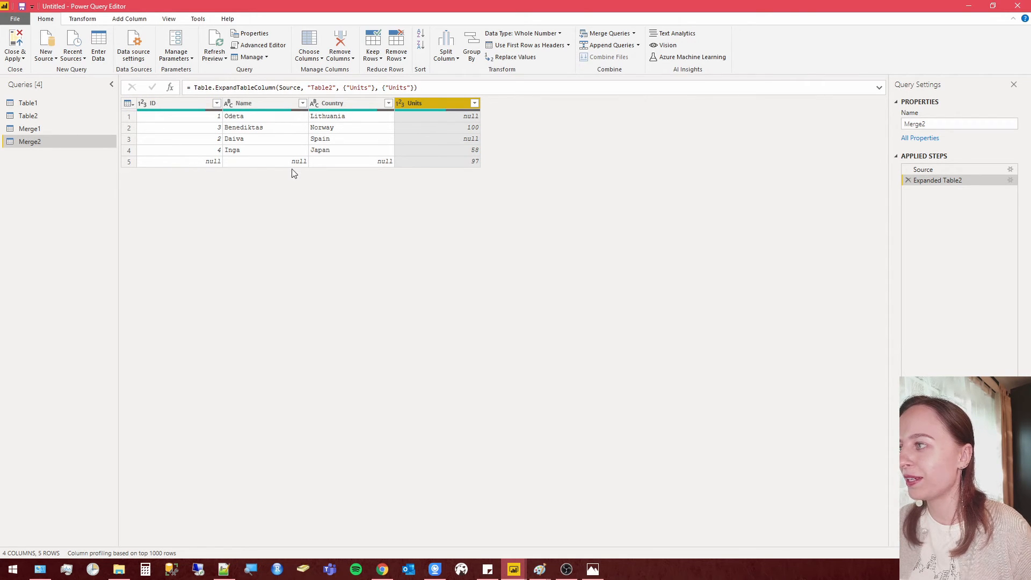
left_click(349, 164)
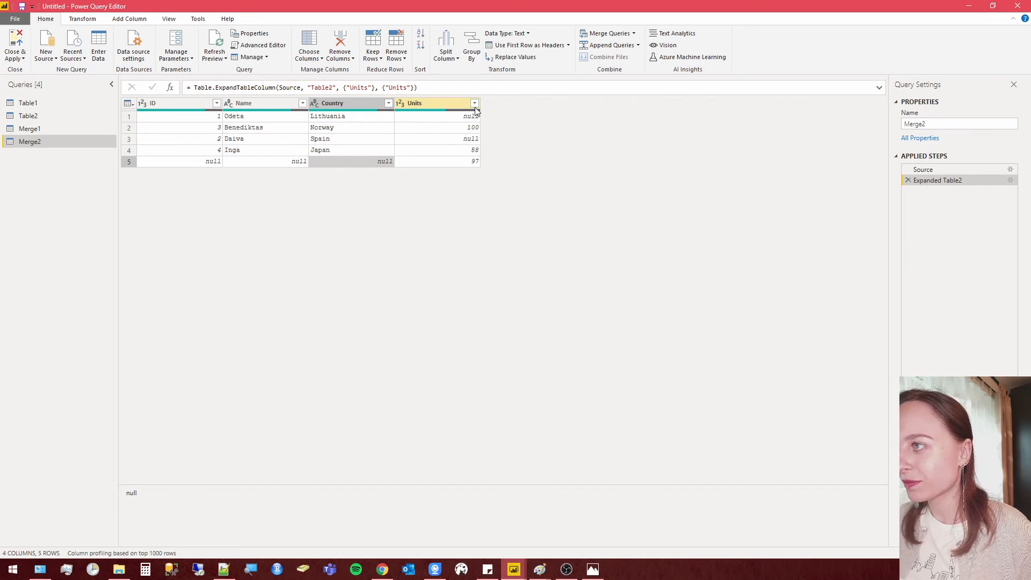
left_click(908, 181)
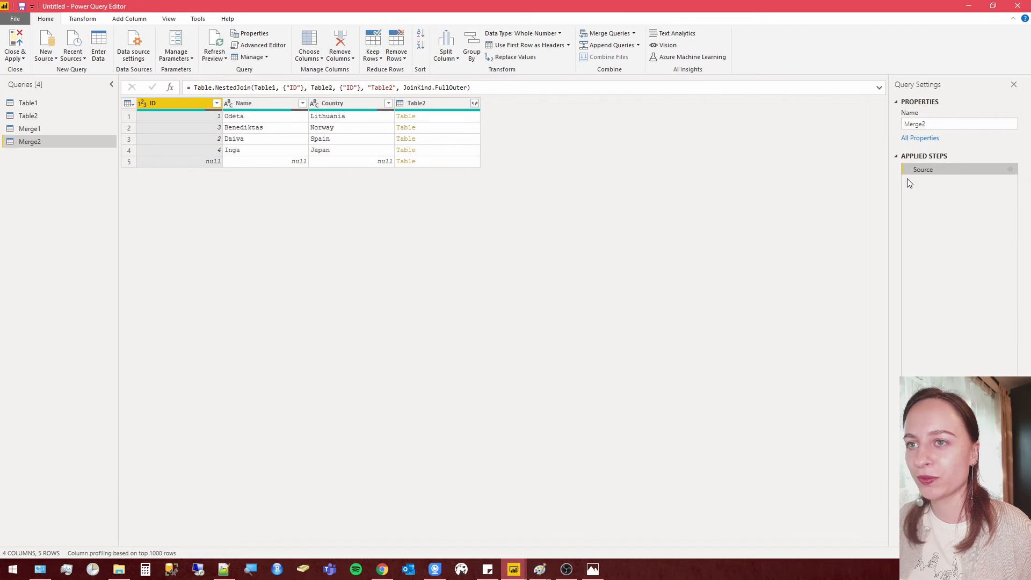
- Expand Merge2's Table2 column to its ID, Name and Units fields without the original column name as prefix, and inspect the last row
left_click(474, 103)
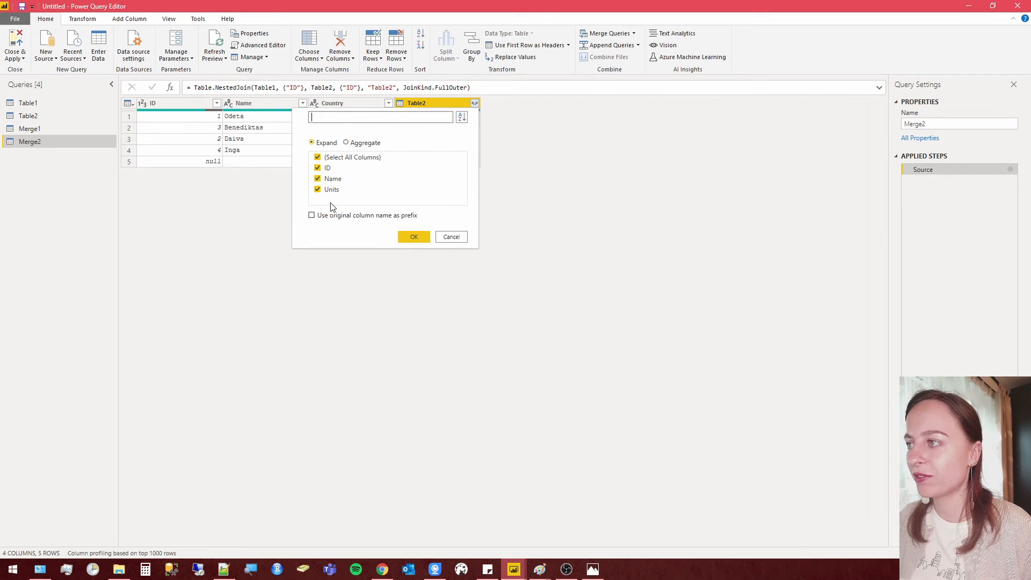
left_click(424, 240)
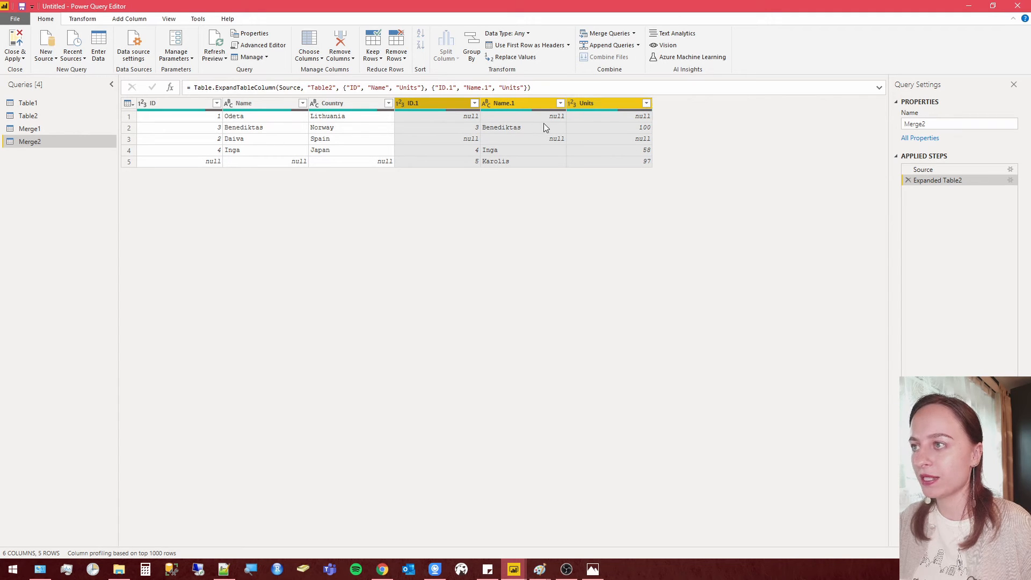
left_click(472, 165)
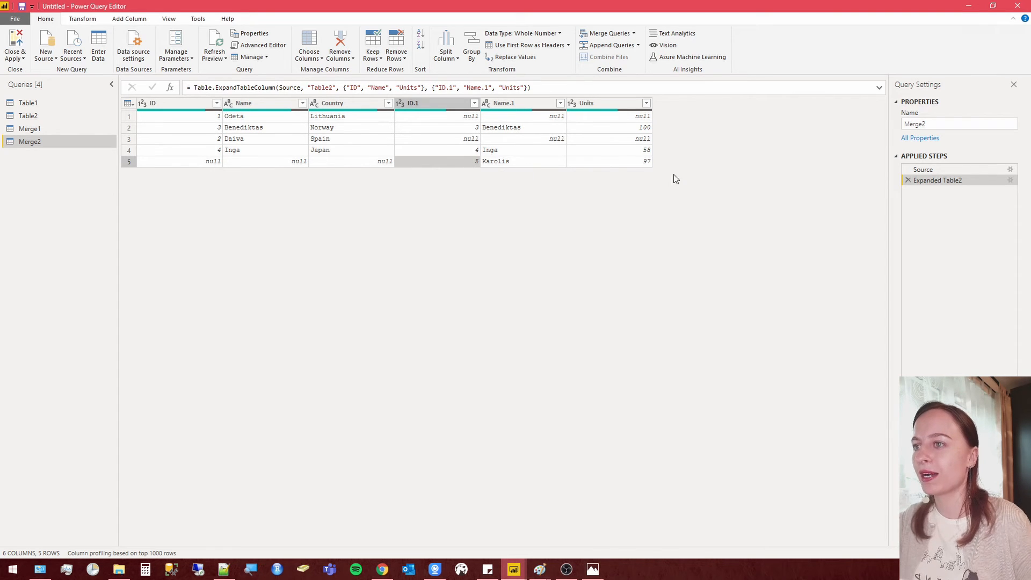
left_click(607, 164)
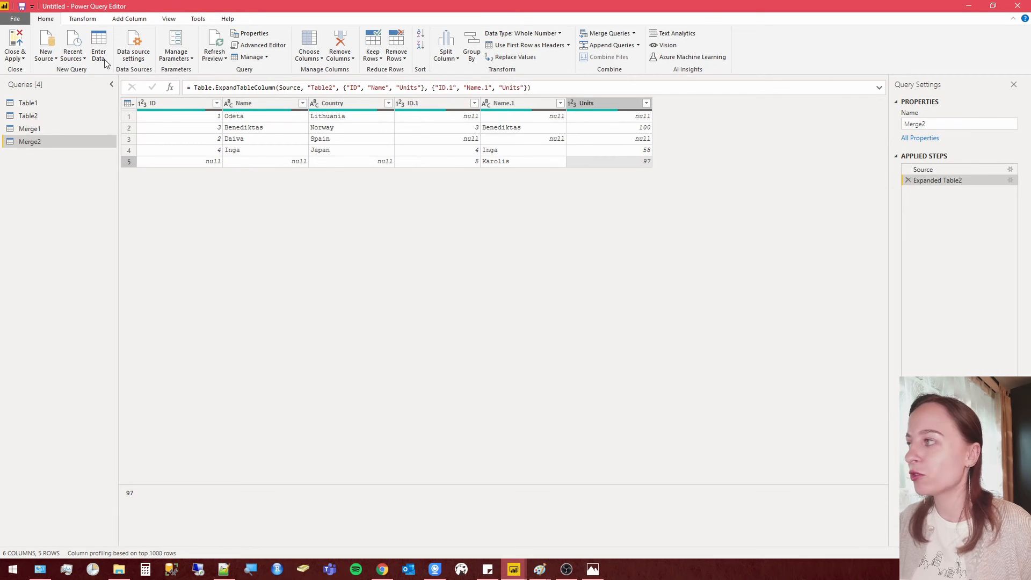
- Start a custom column in Merge2 and name it IDs
left_click(132, 23)
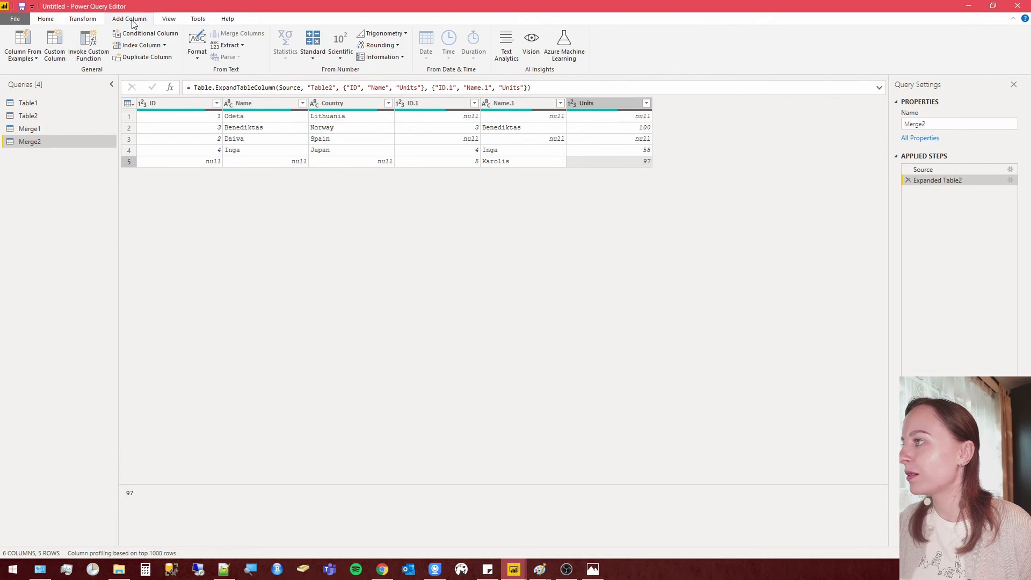
left_click(55, 46)
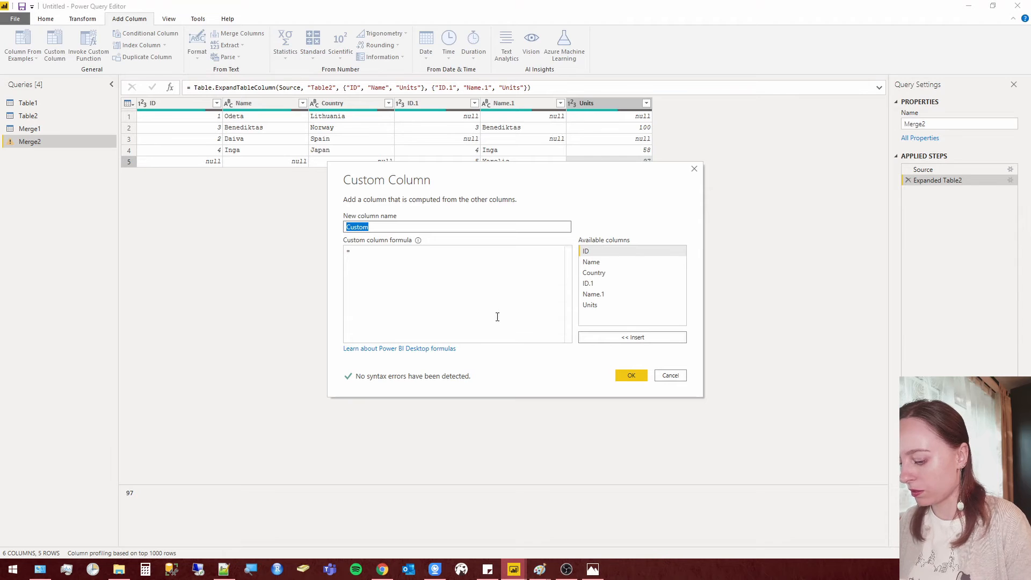
key("BackSpace")
type("I")
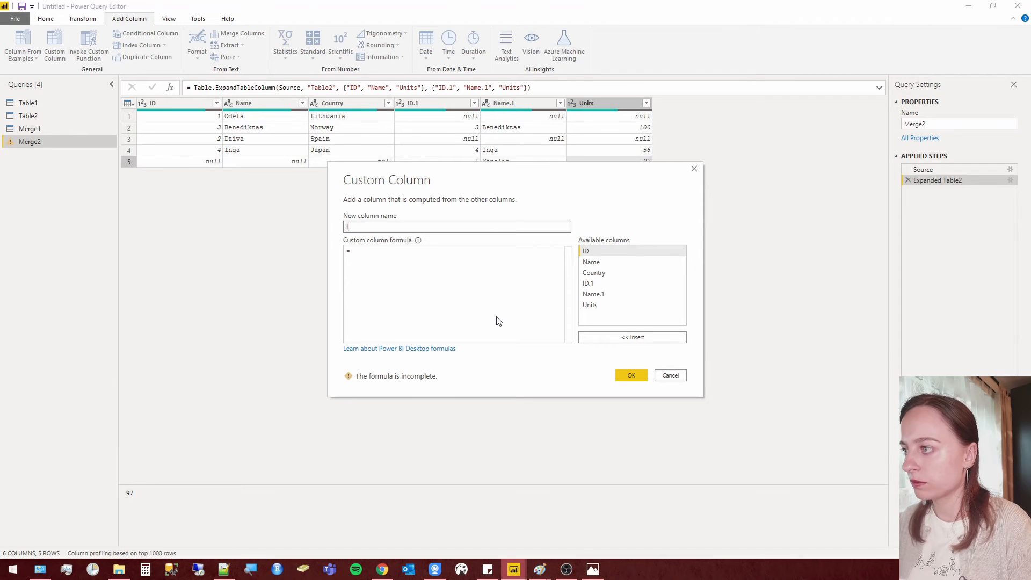
type("SDs")
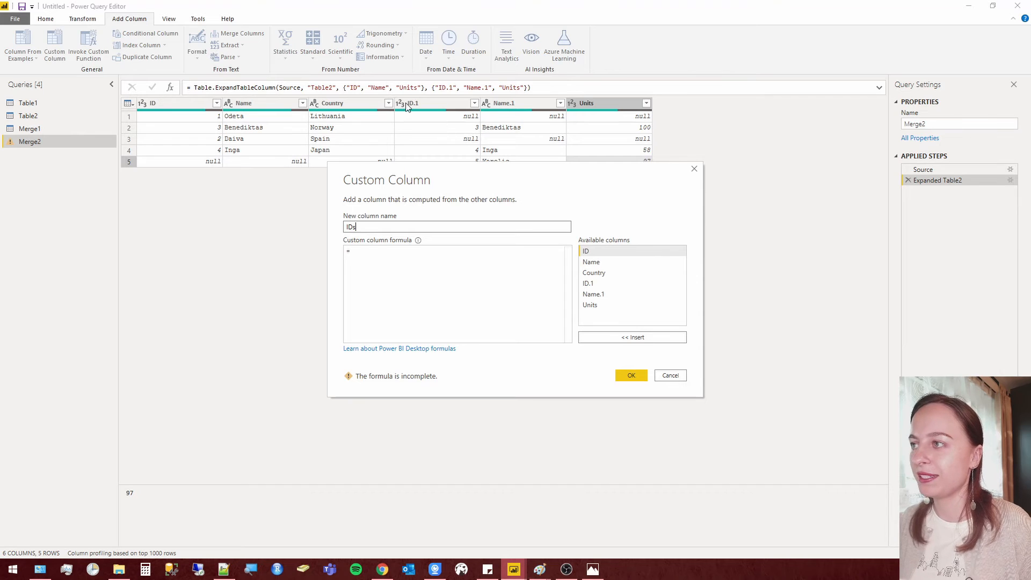
- Give the IDs column the formula if [ID] = null then [ID.1] else [ID], and create it
left_click(434, 256)
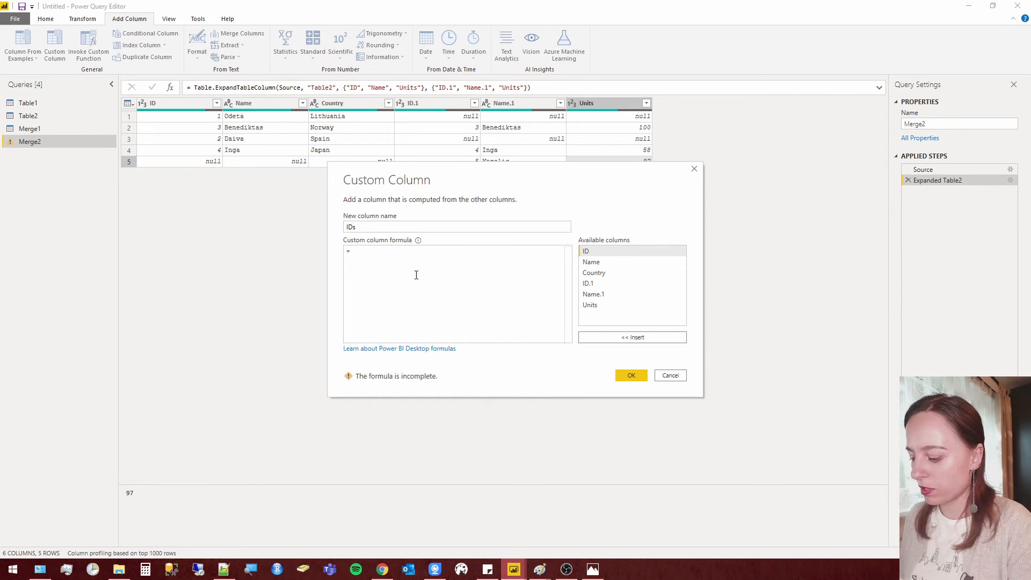
type("if")
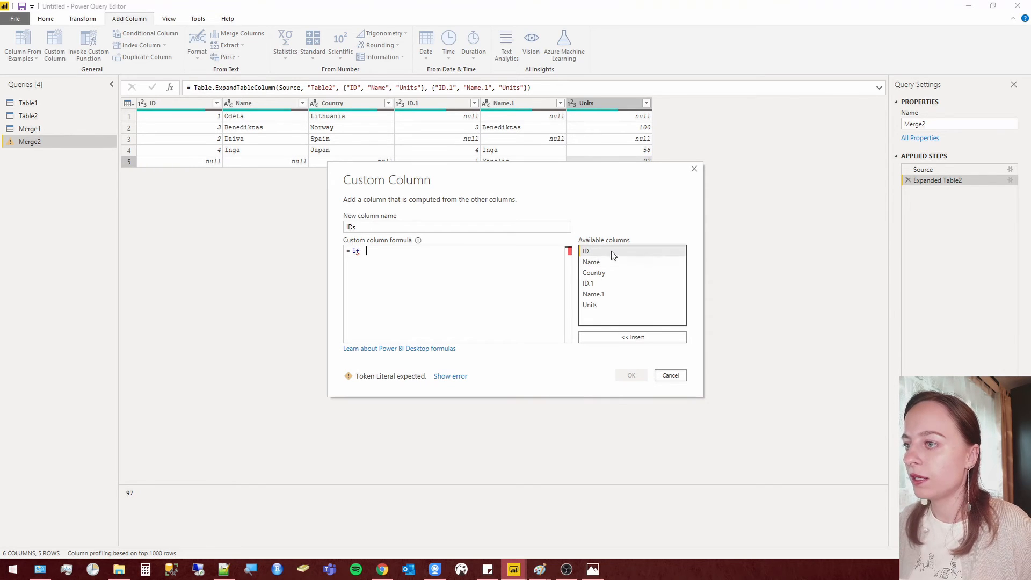
double_click(612, 252)
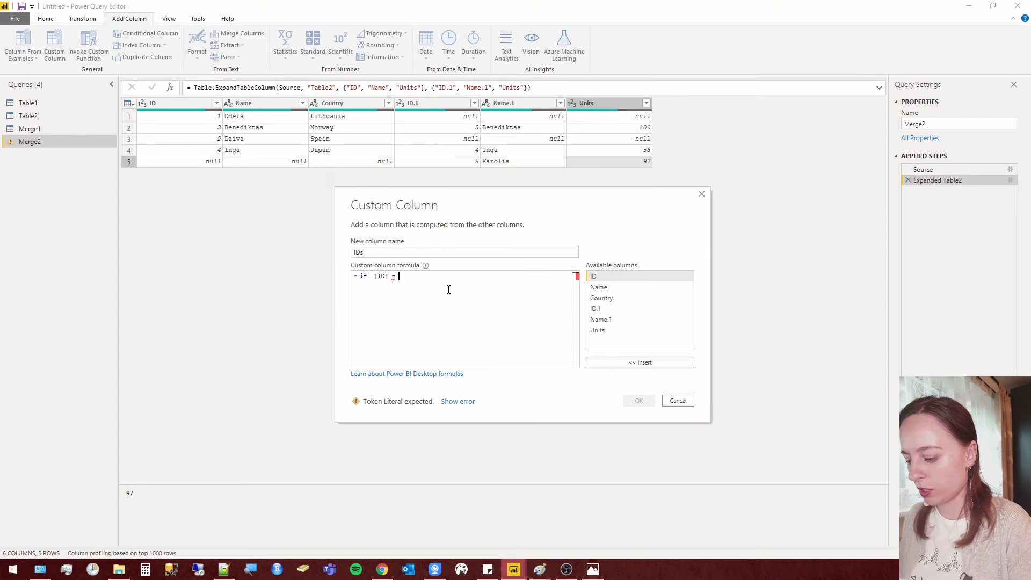
type("= null then")
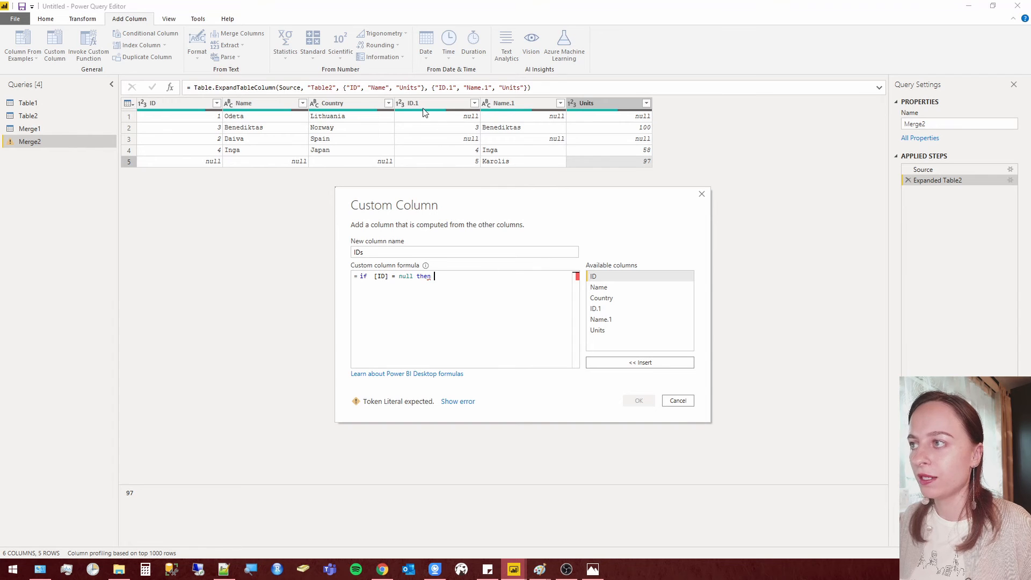
double_click(601, 310)
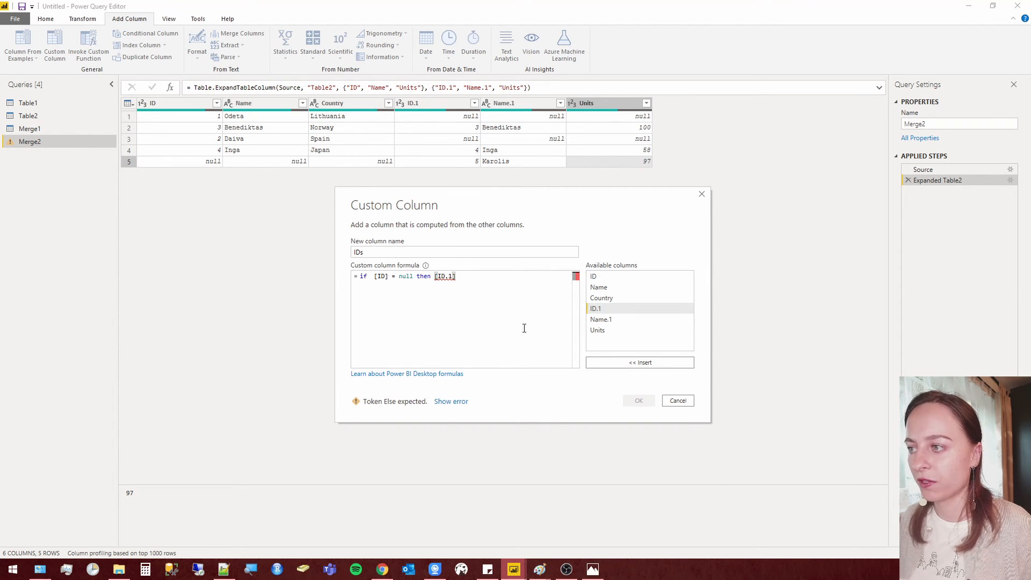
type("else")
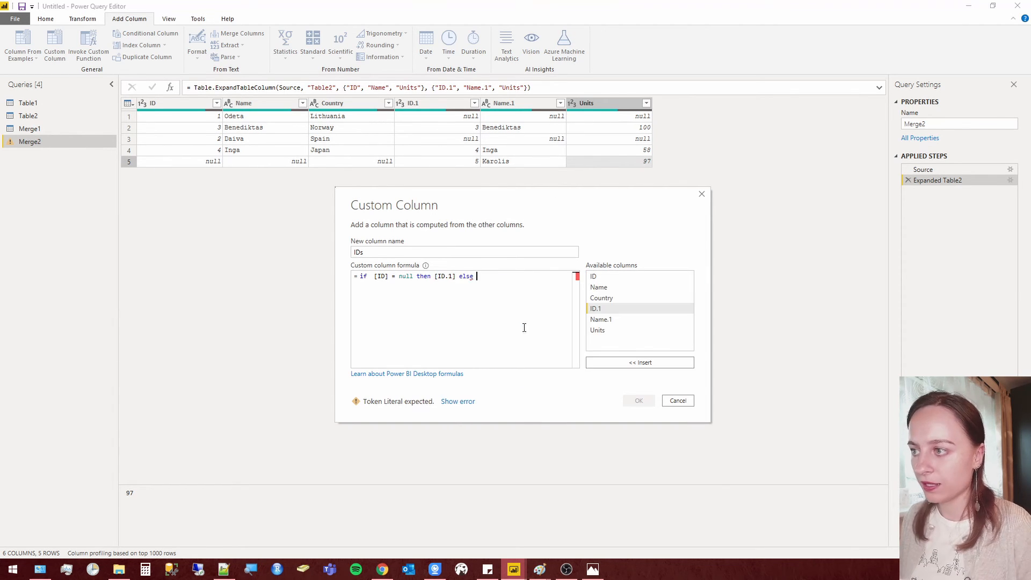
double_click(617, 277)
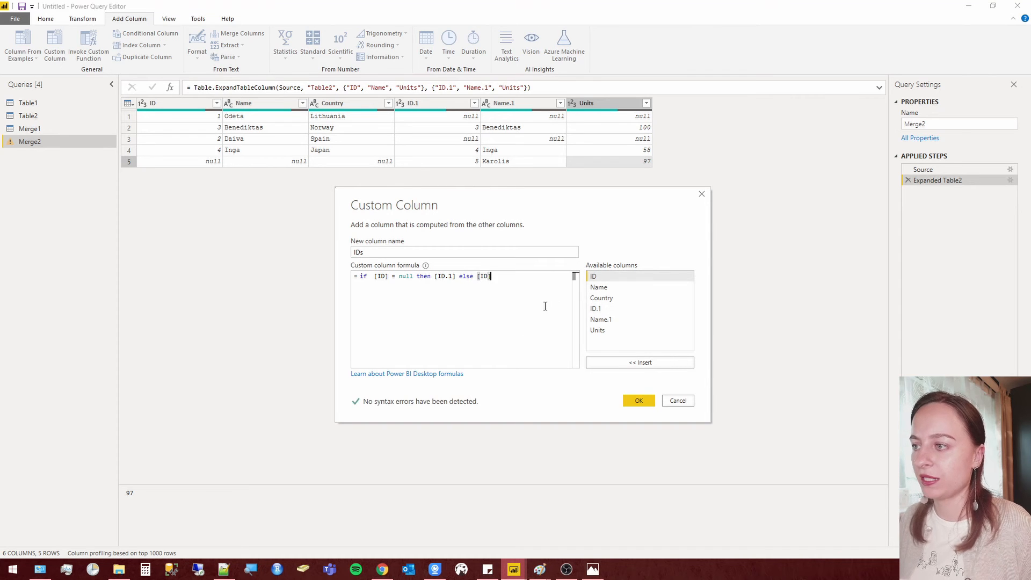
left_click(640, 401)
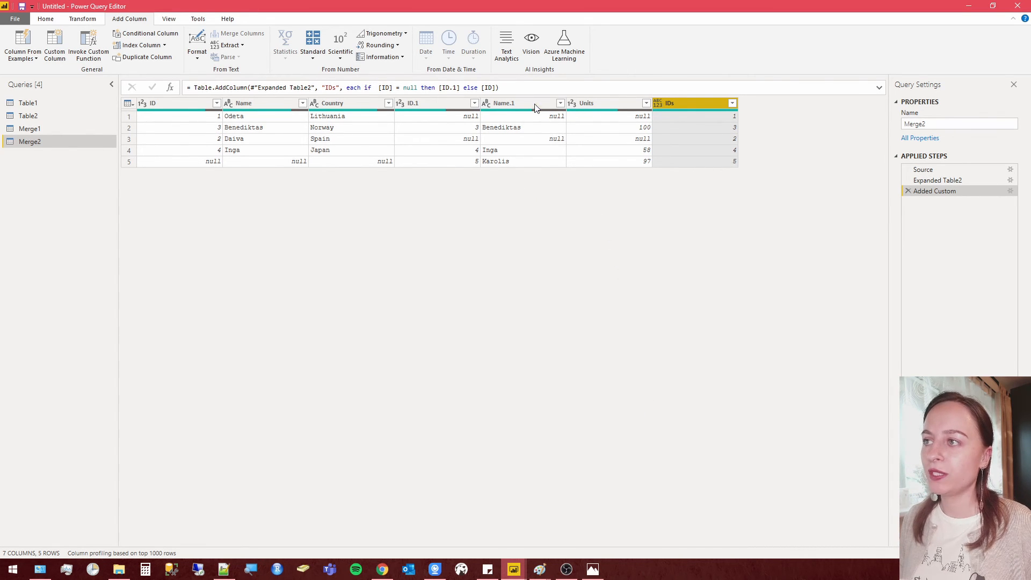
- Start another custom column in Merge2 and name it Names
left_click(51, 54)
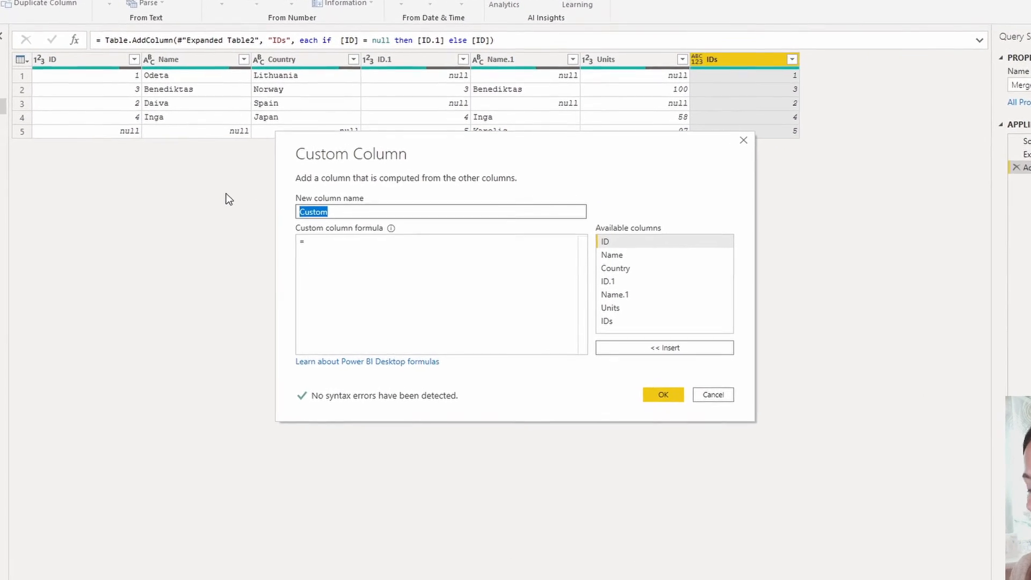
type("Na")
type("me")
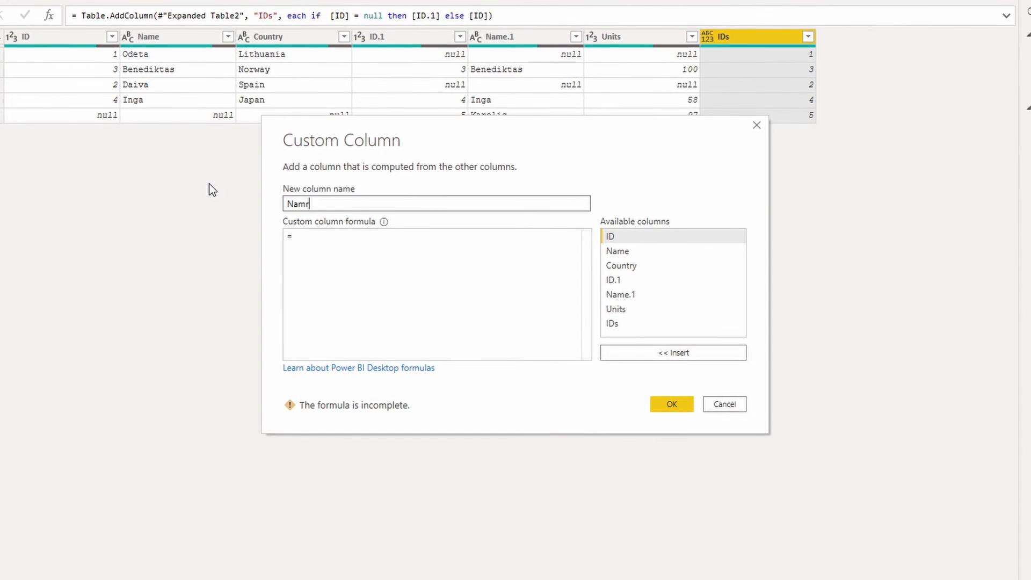
type("s")
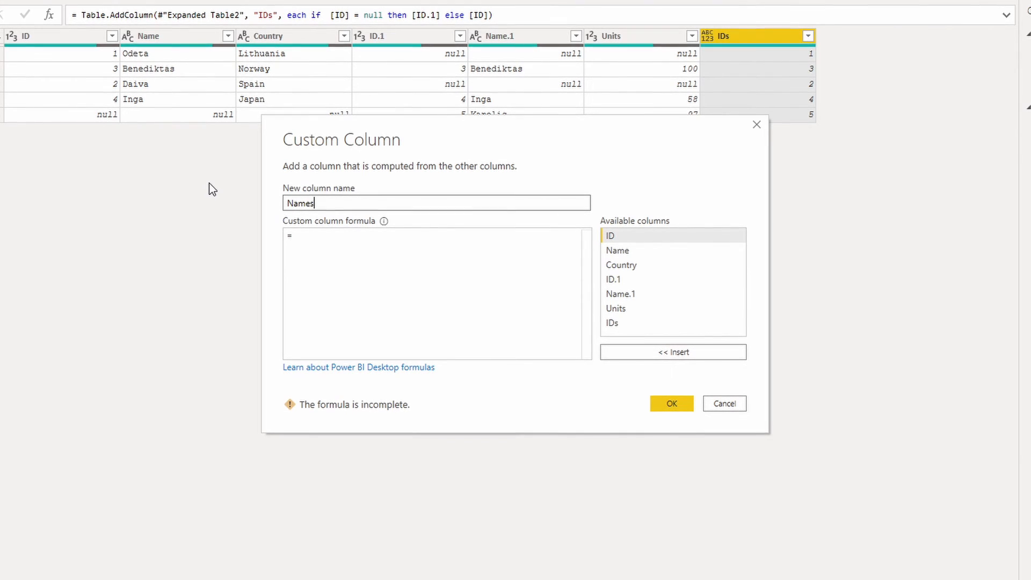
- Give the Names column the formula if [Name] = null then [Name.1] else [Name], and create it
left_click(352, 249)
type("if")
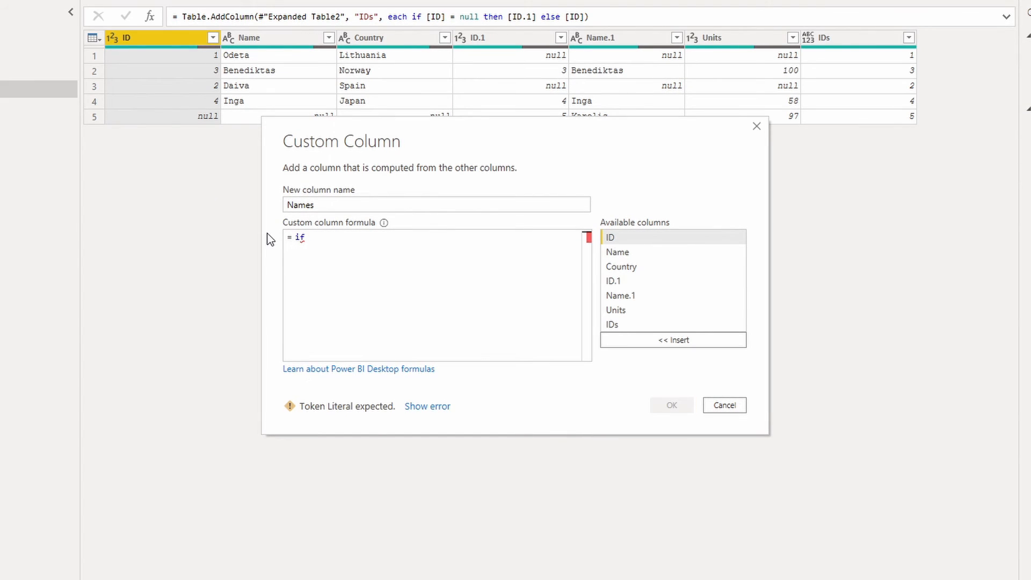
double_click(646, 253)
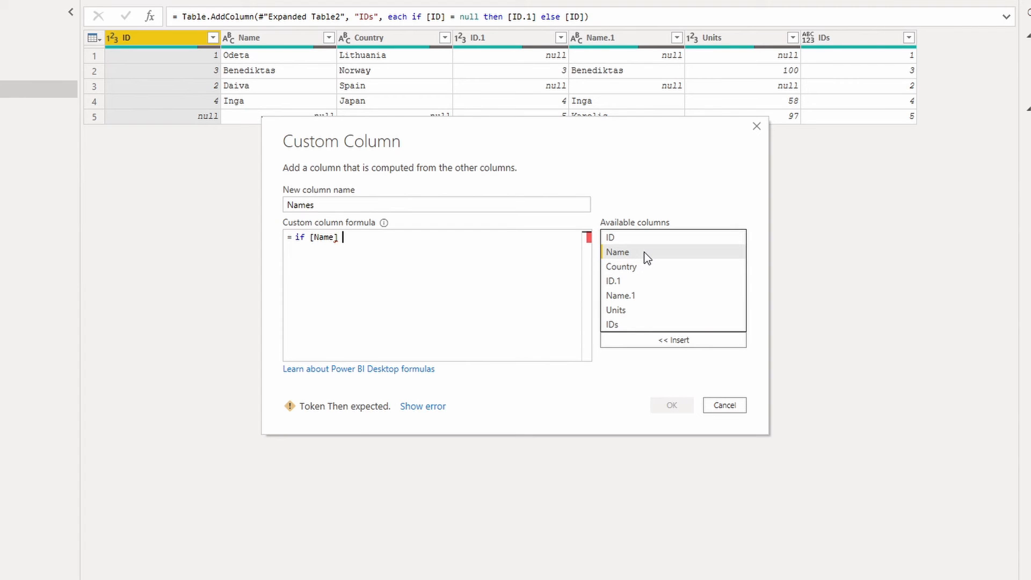
type("= null ten hen")
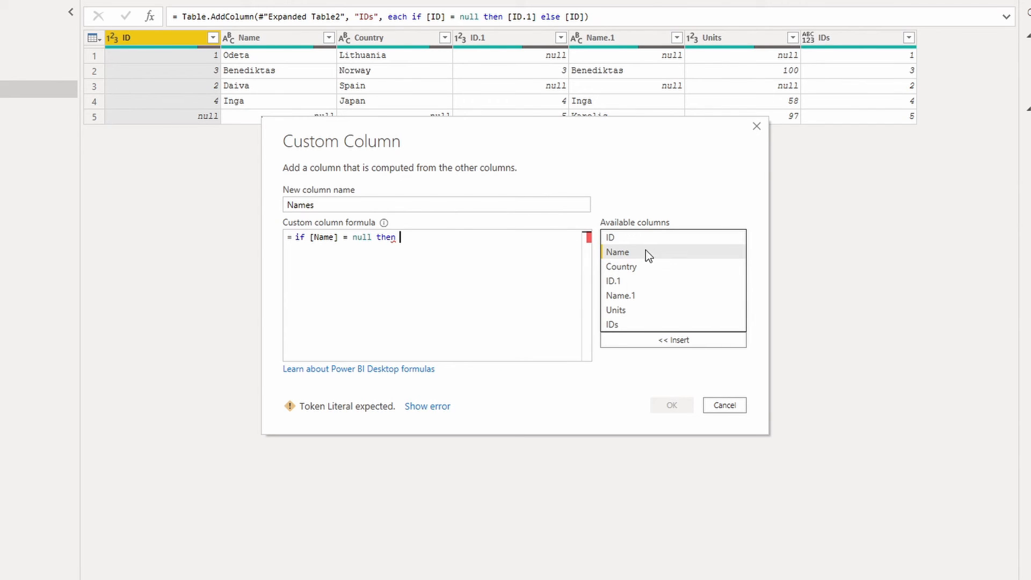
double_click(625, 296)
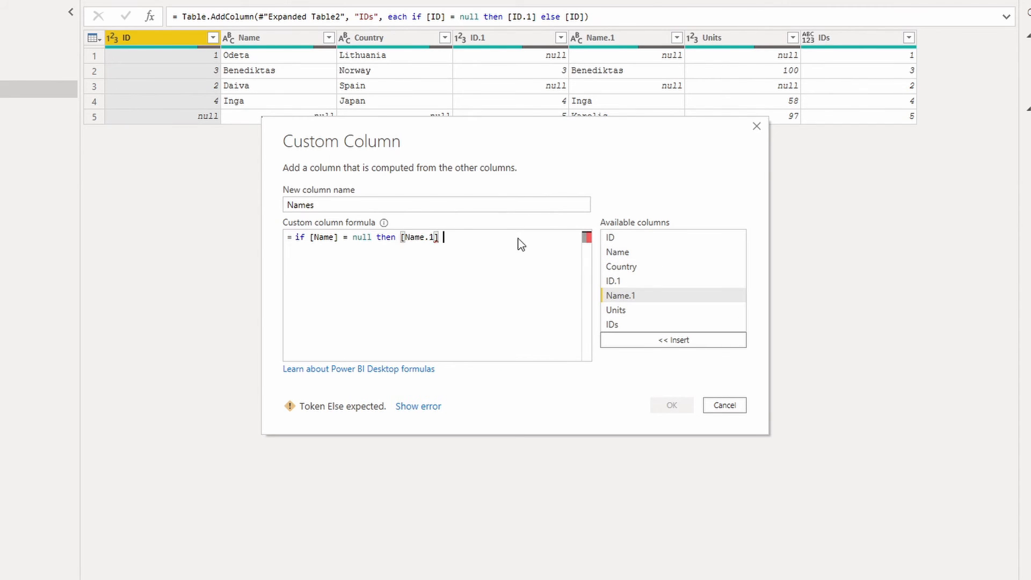
type("else")
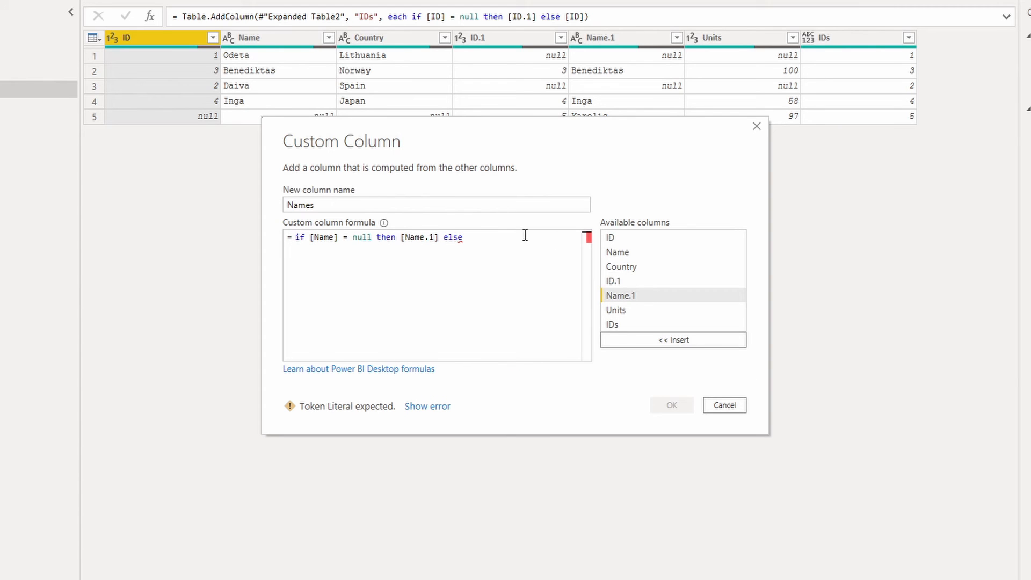
double_click(617, 252)
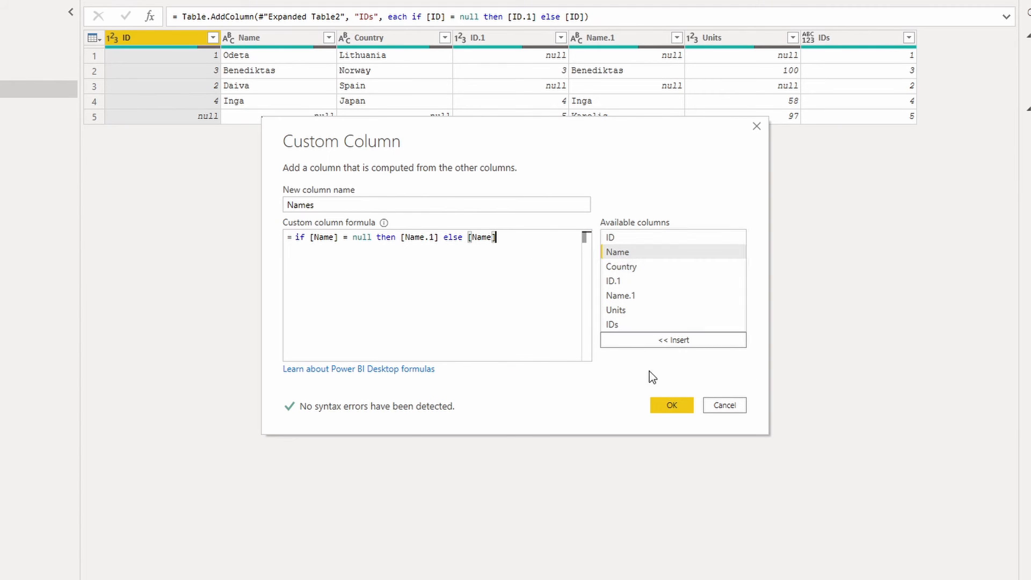
left_click(666, 408)
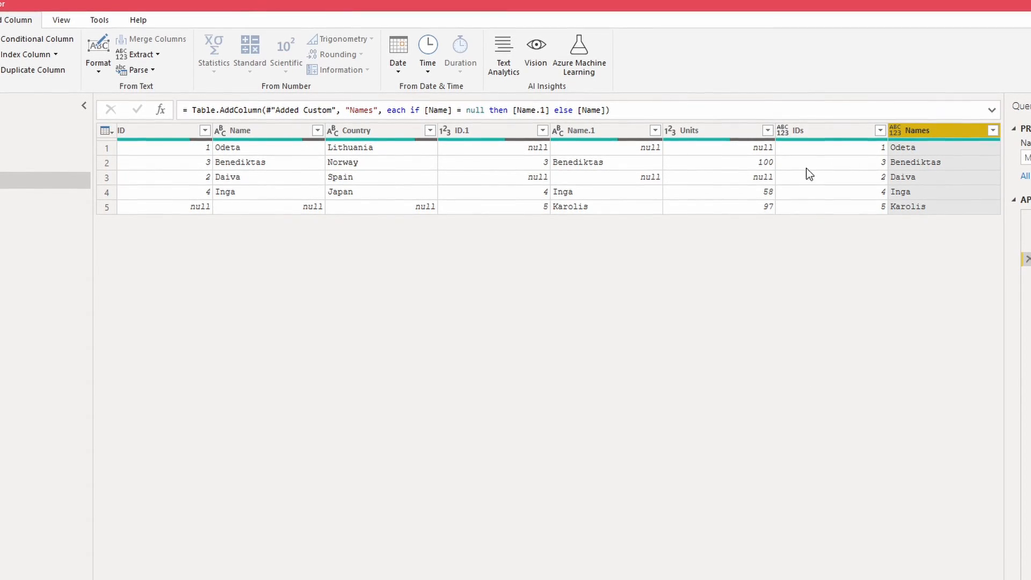
- Set the IDs column's data type to Whole Number and the Names column's to Text
left_click(781, 127)
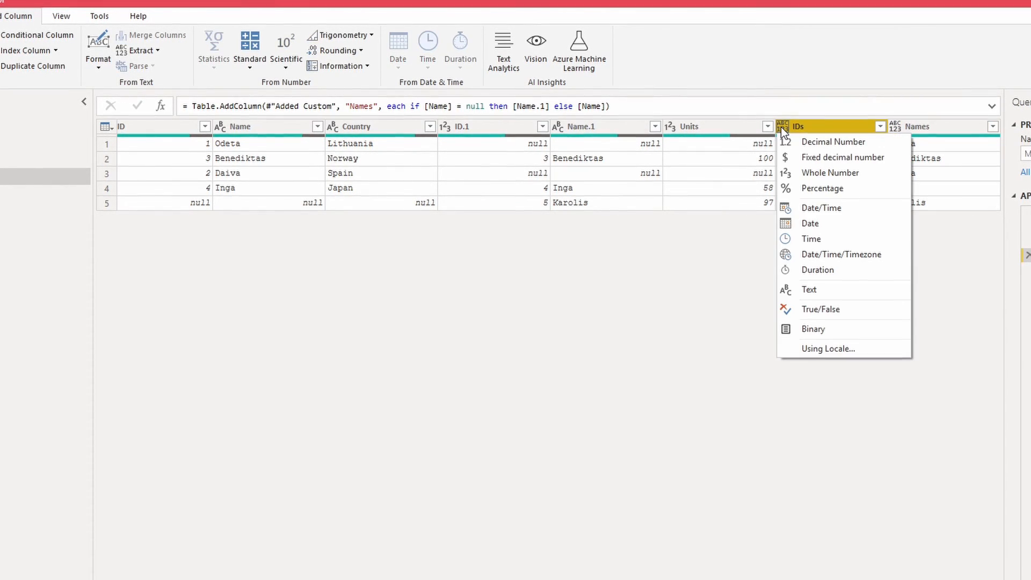
left_click(843, 173)
left_click(898, 127)
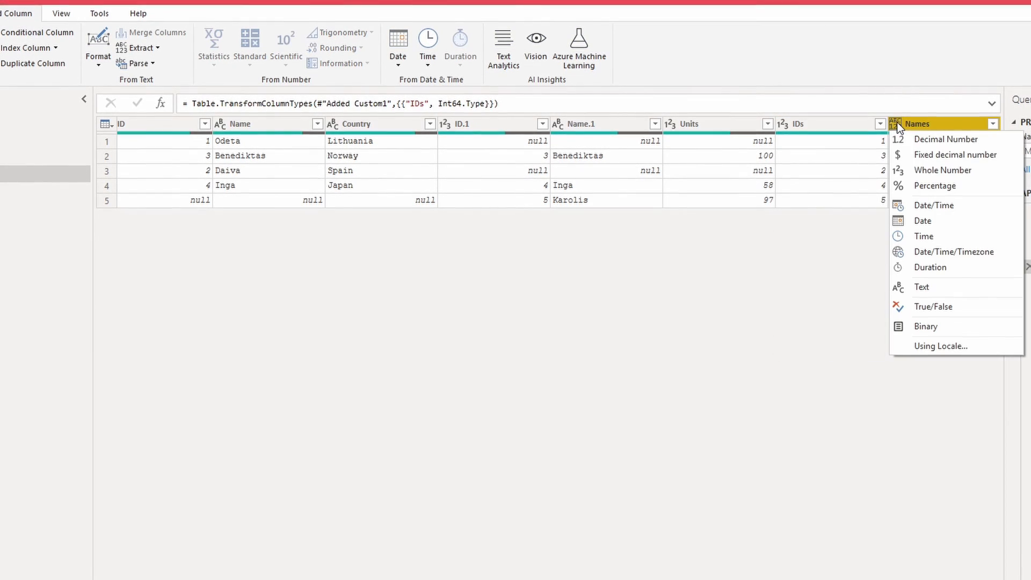
left_click(932, 285)
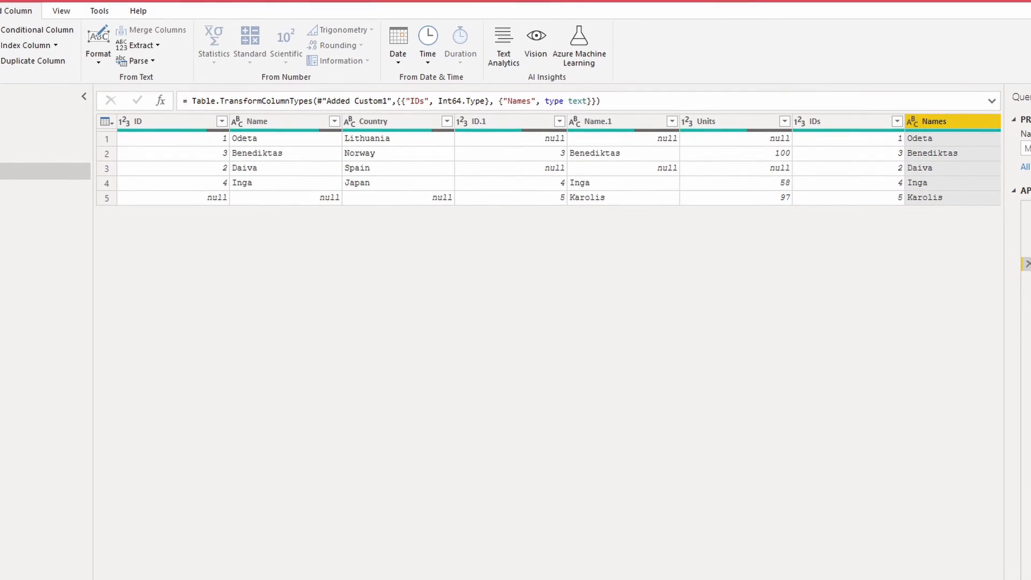
- Remove the ID, Name, Name.1 and ID.1 columns from Merge2, and apply the query changes to the report
right_click(167, 119)
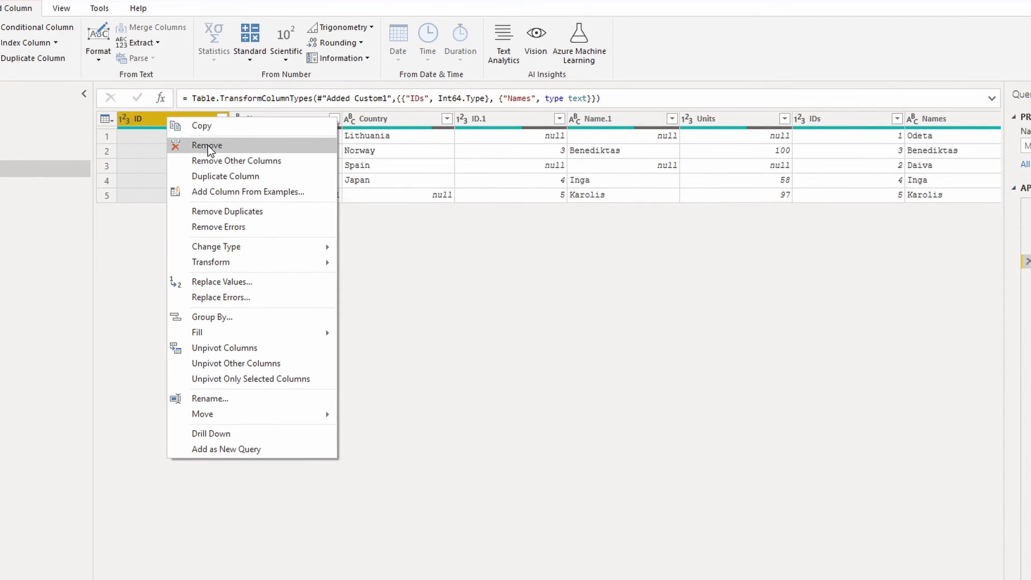
left_click(208, 145)
right_click(169, 116)
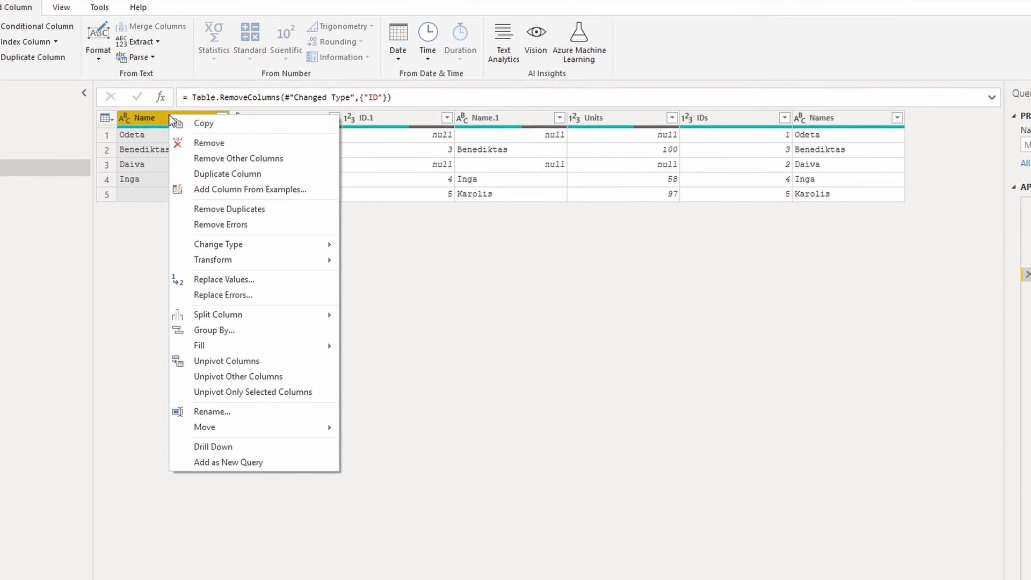
left_click(208, 142)
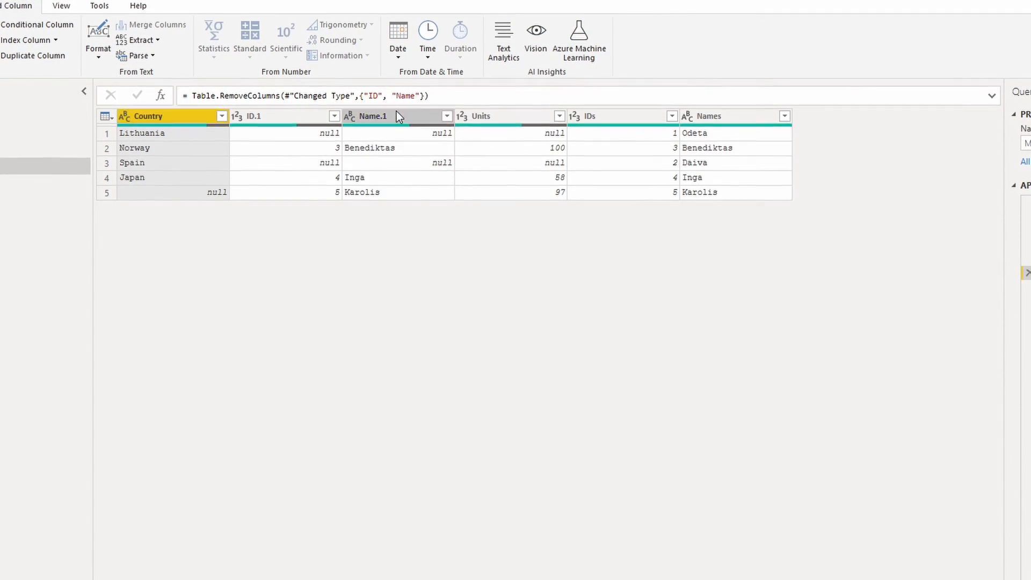
right_click(397, 115)
left_click(424, 138)
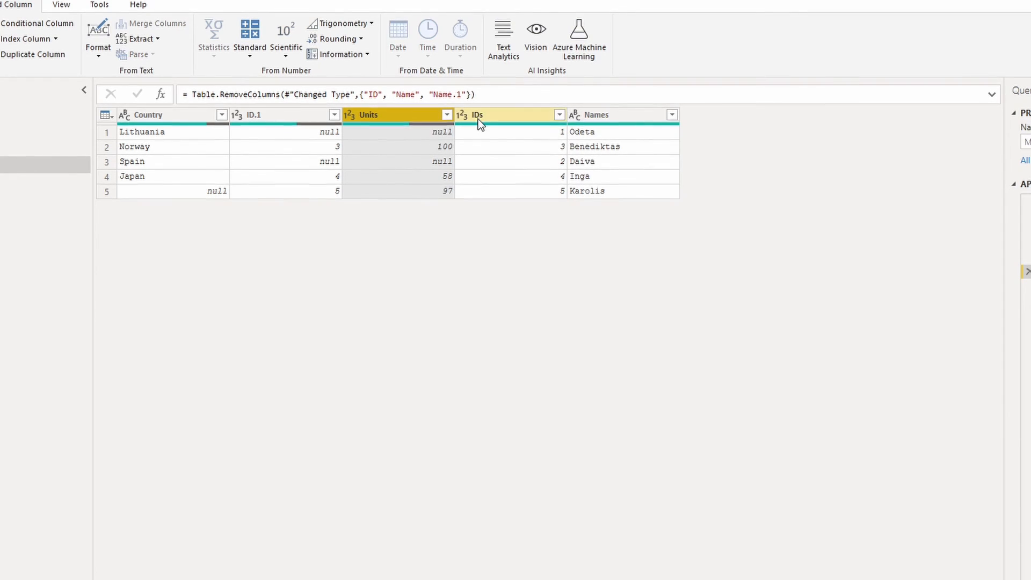
right_click(280, 111)
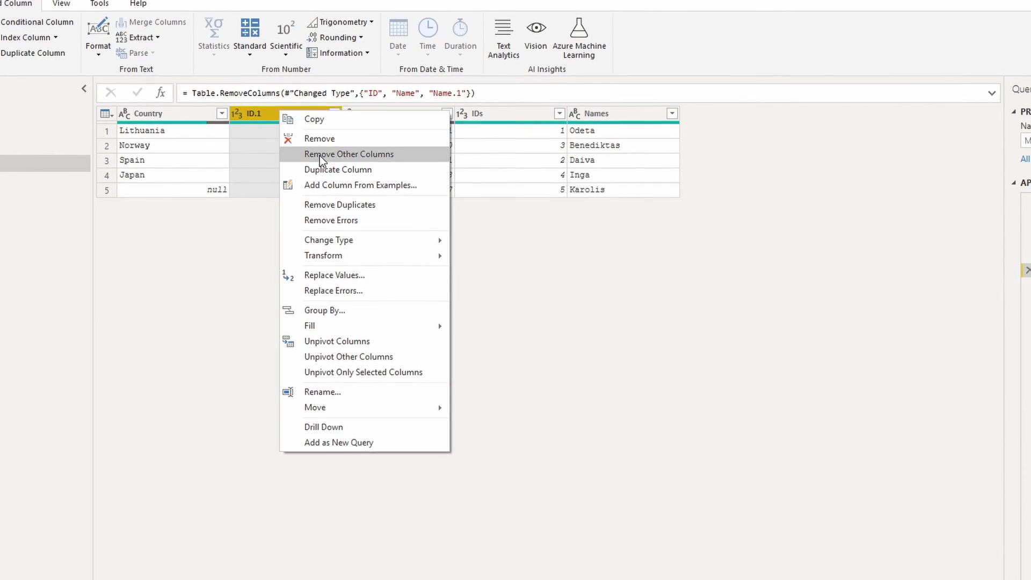
left_click(320, 138)
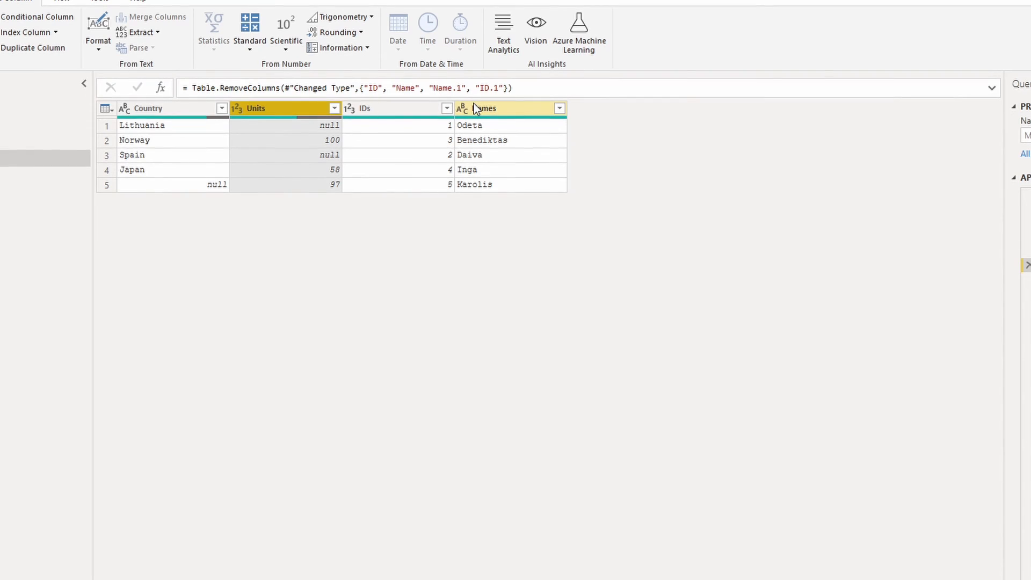
left_click(0, 0)
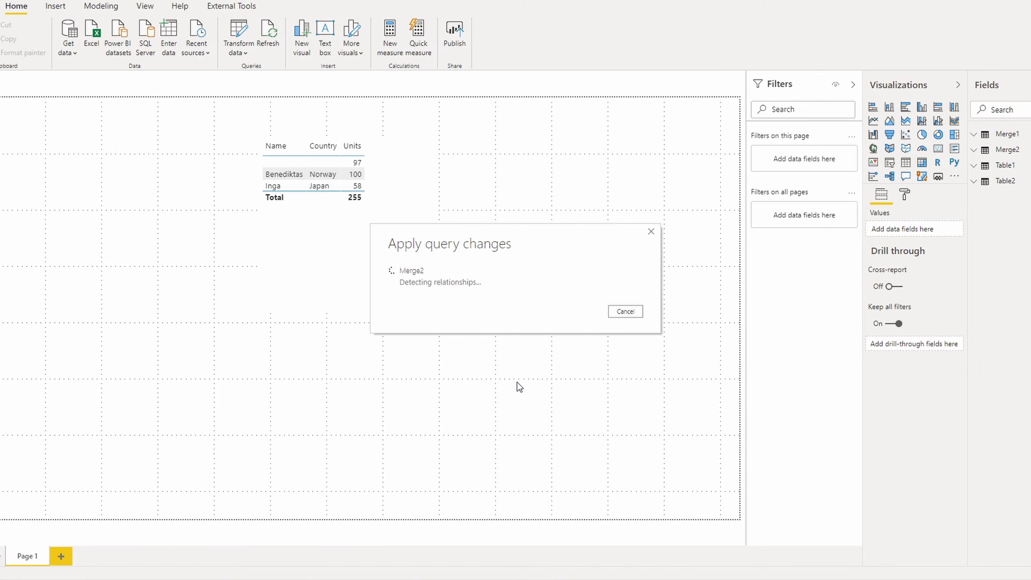
- Build a new table visual beside the existing one from Merge2's Names, Country and Units fields
left_click(983, 144)
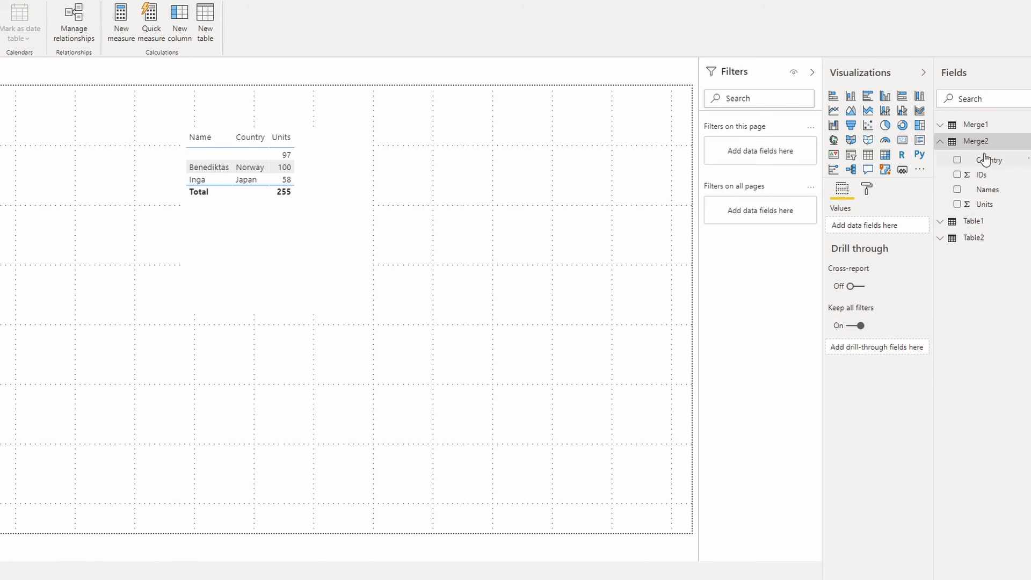
left_click(330, 214)
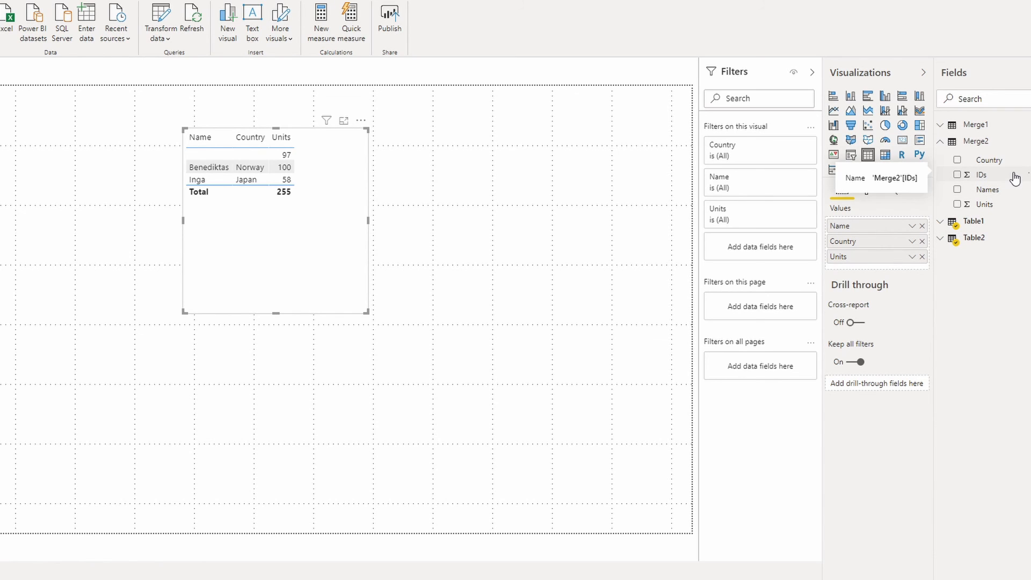
left_click_drag(993, 194, 467, 156)
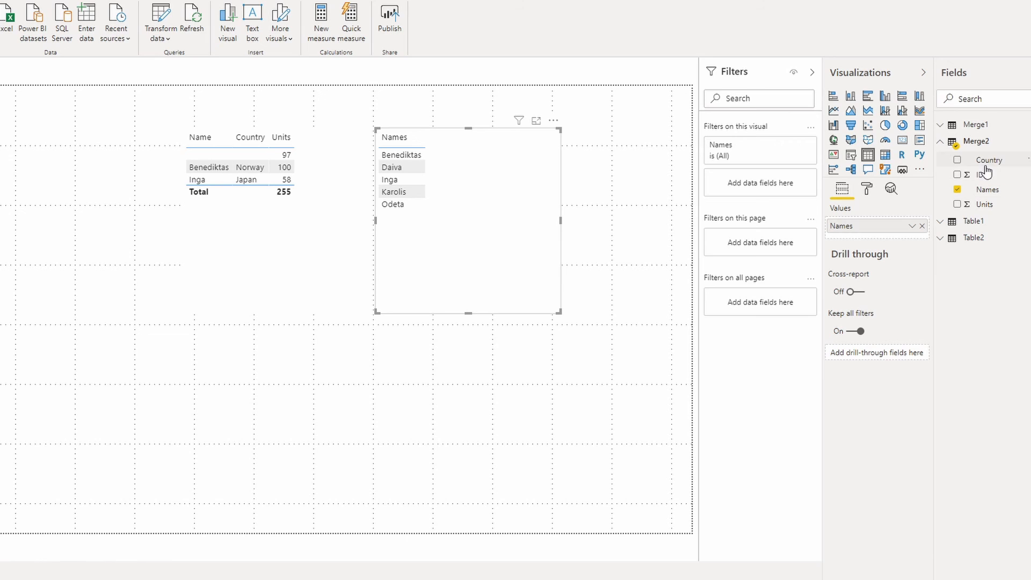
left_click_drag(991, 167, 497, 175)
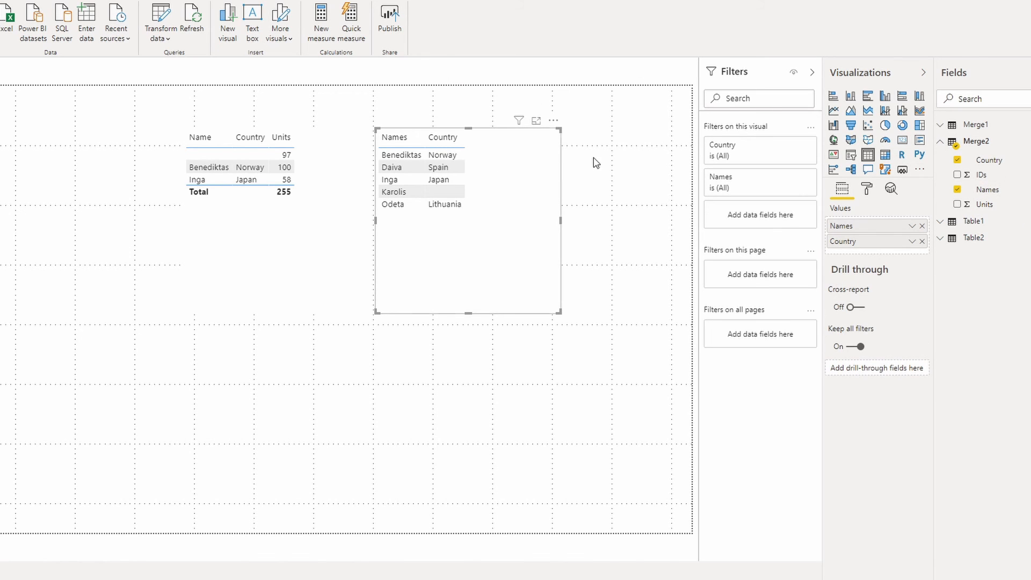
left_click_drag(997, 211, 523, 180)
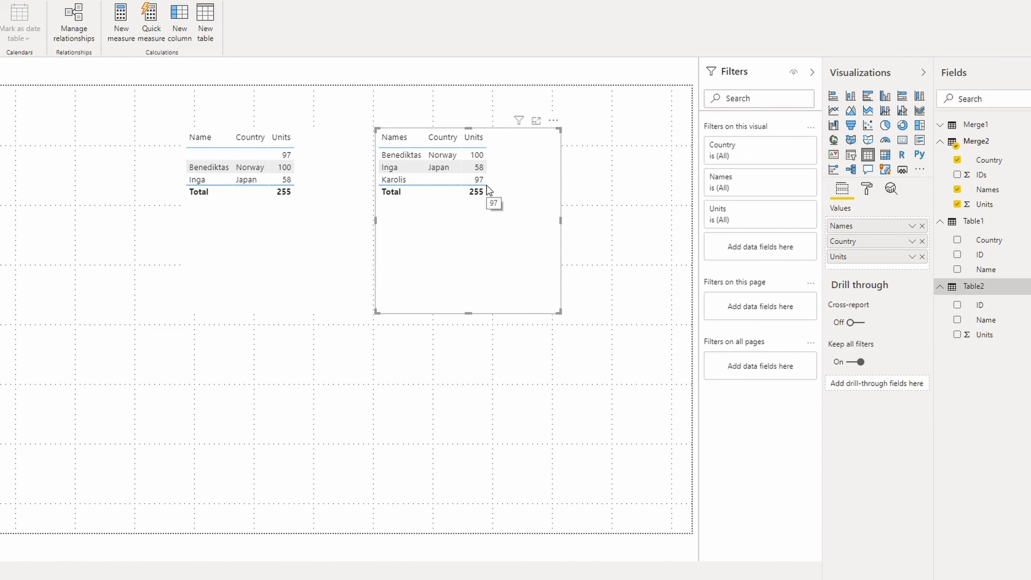
- Examine the source rows of Table2 and Table1 in the data view, and return to the report page
left_click(24, 95)
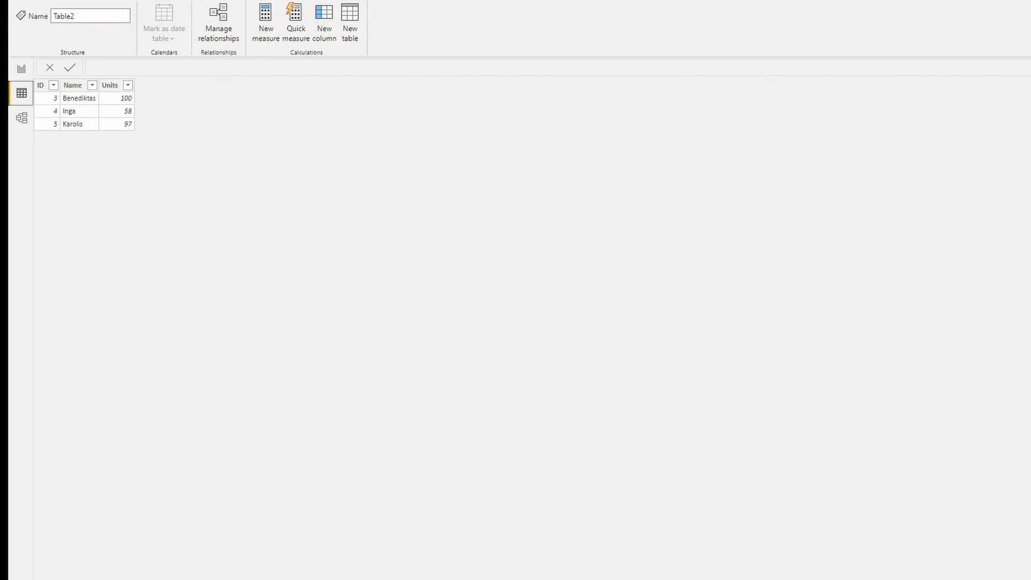
left_click(110, 85)
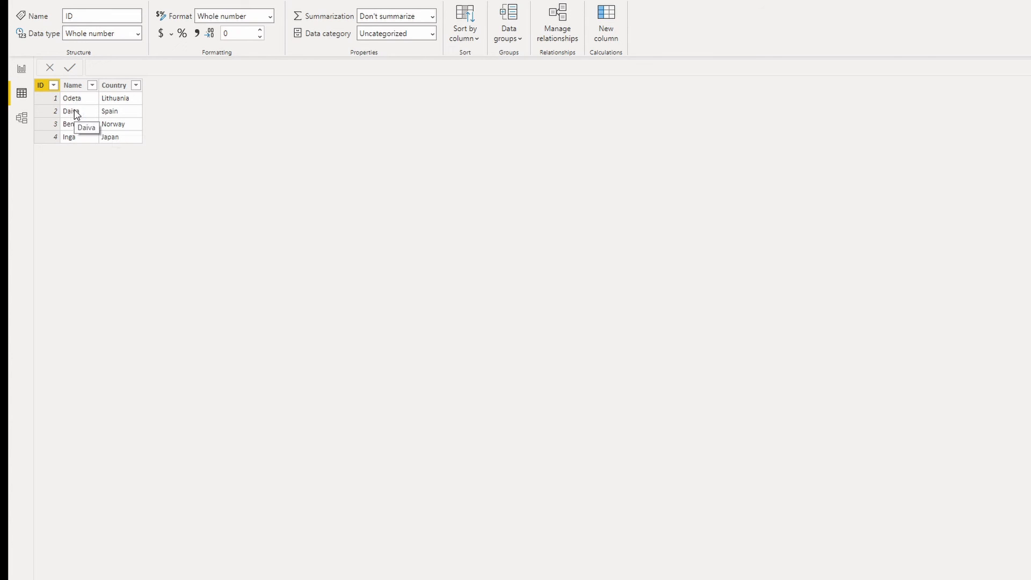
left_click(22, 67)
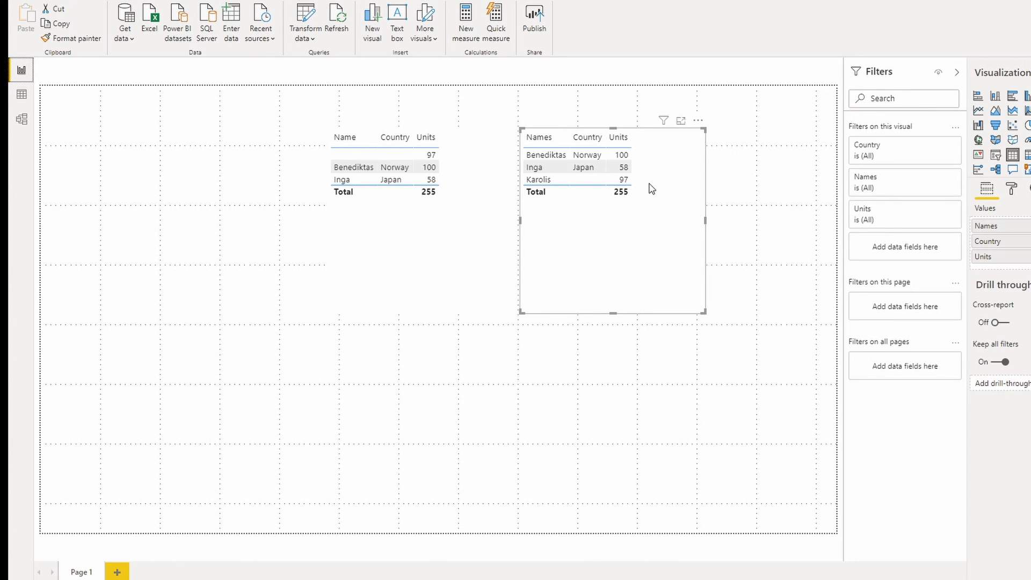
- Turn on Show items with no data for the Names field of the new table visual
left_click(1030, 226)
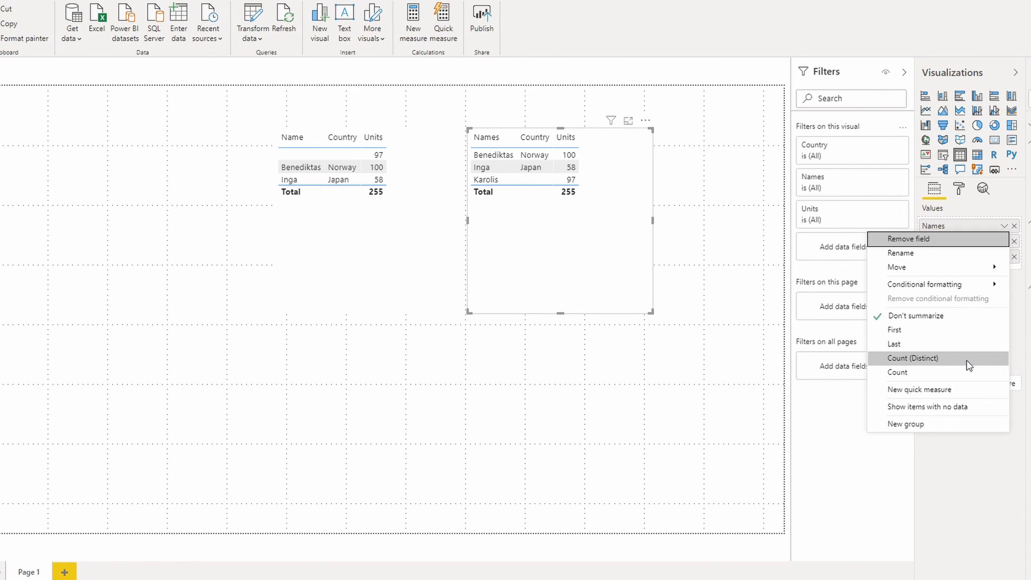
left_click(962, 408)
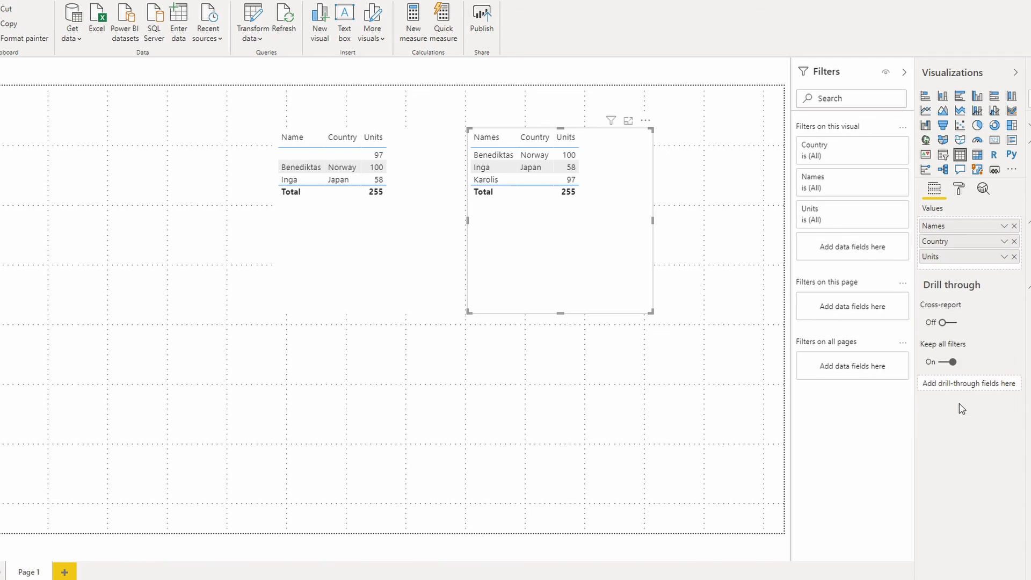